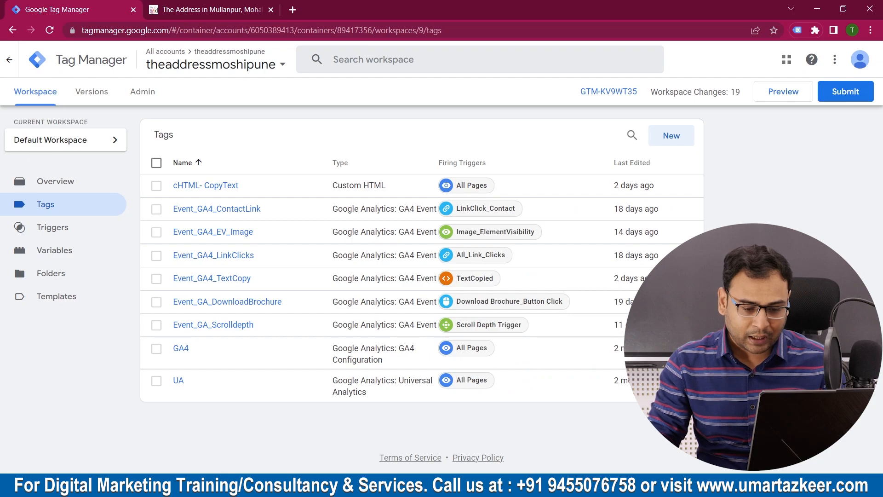
Step: Switch to Notepad and copy the entire hover-tracking script, then return to the Tag Manager tag list
key(alt+Tab)
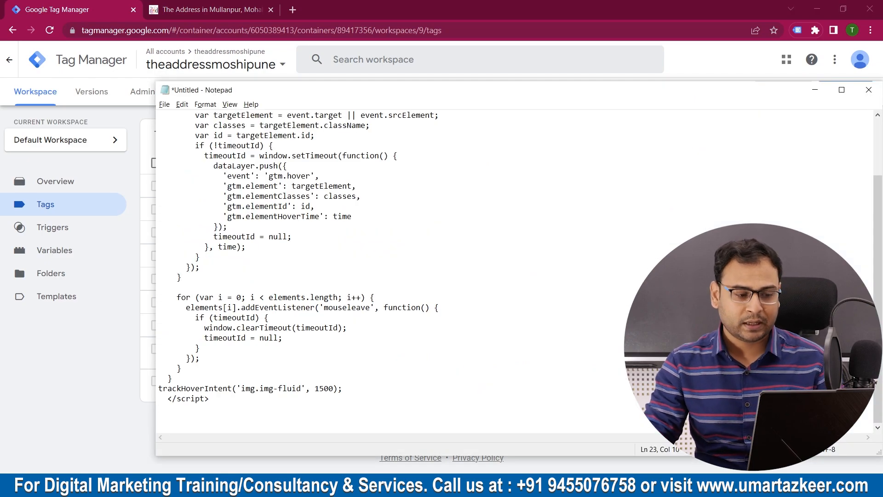
scroll(414, 271, up, 3)
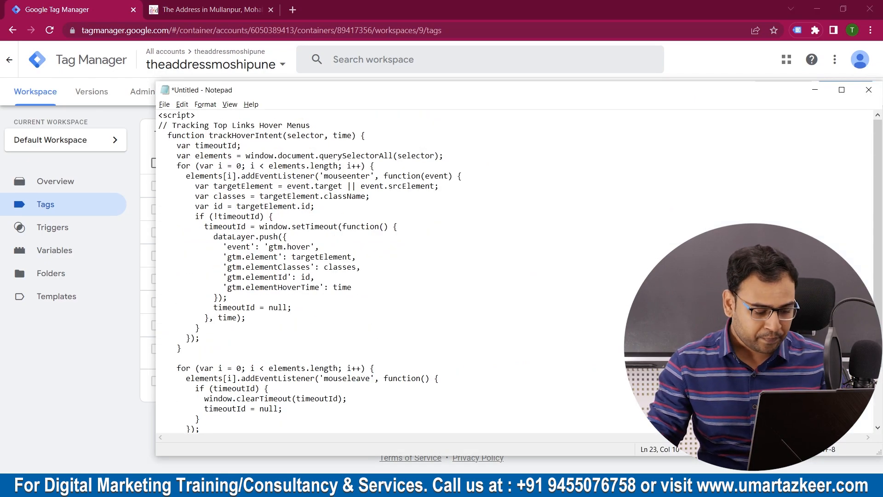
key(ctrl+a)
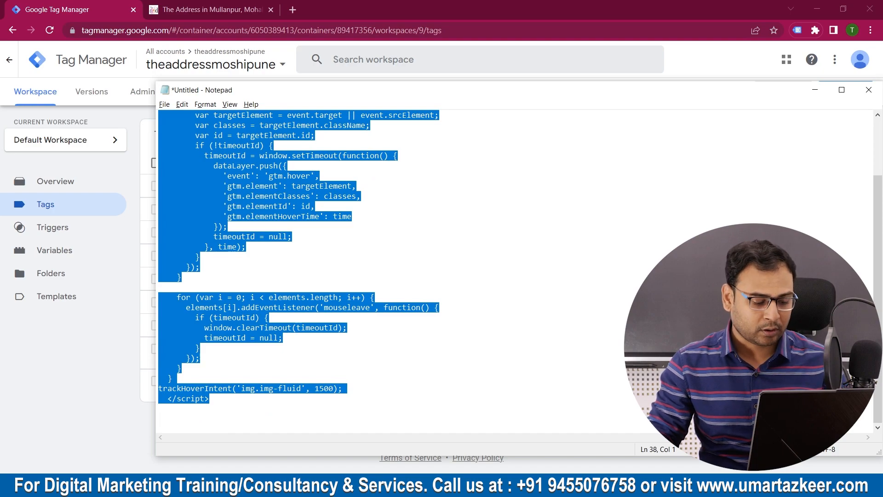
key(alt+Tab)
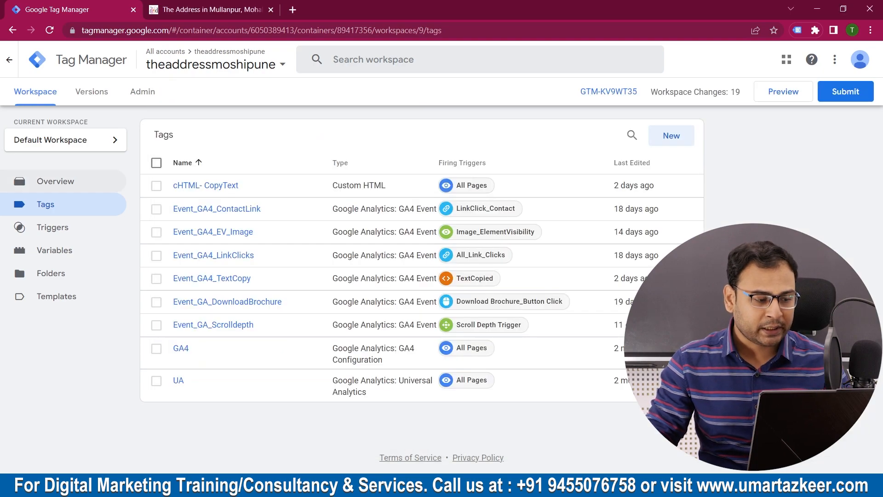
Step: Create a new tag named cHTML-ImageHover
click(672, 135)
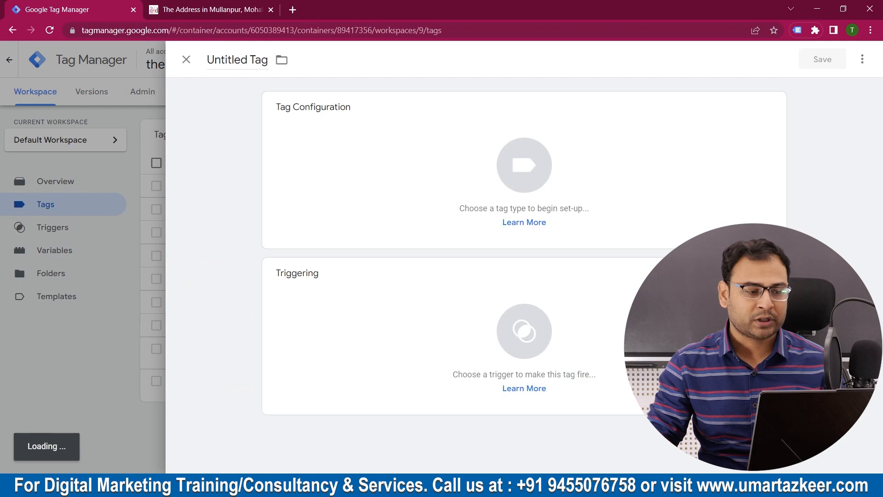
click(238, 60)
text(c)
key(BackSpace)
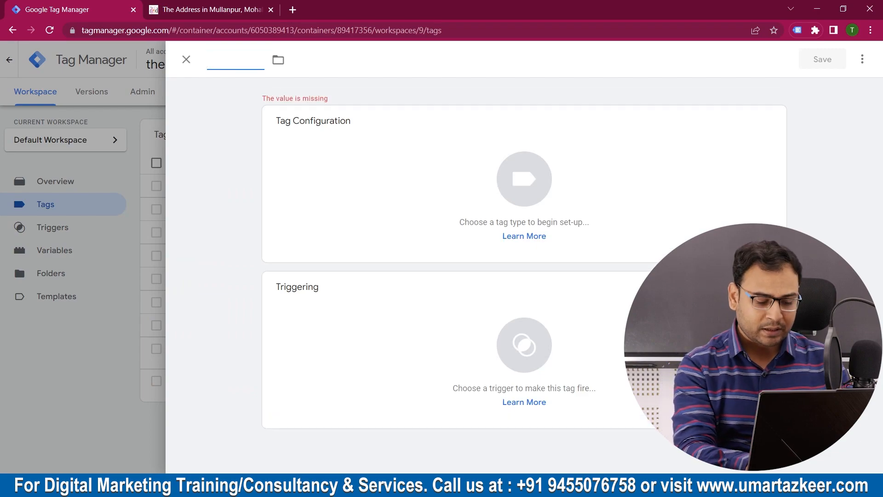
text(cHTML)
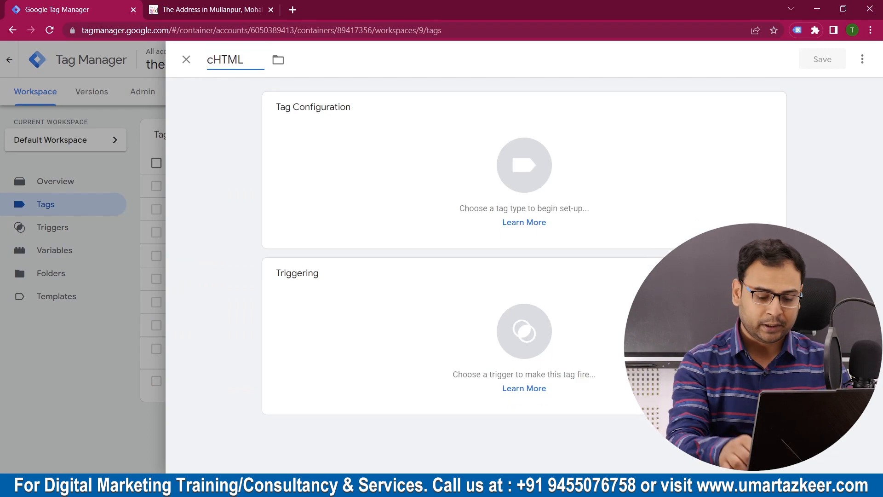
text(-ImageHo)
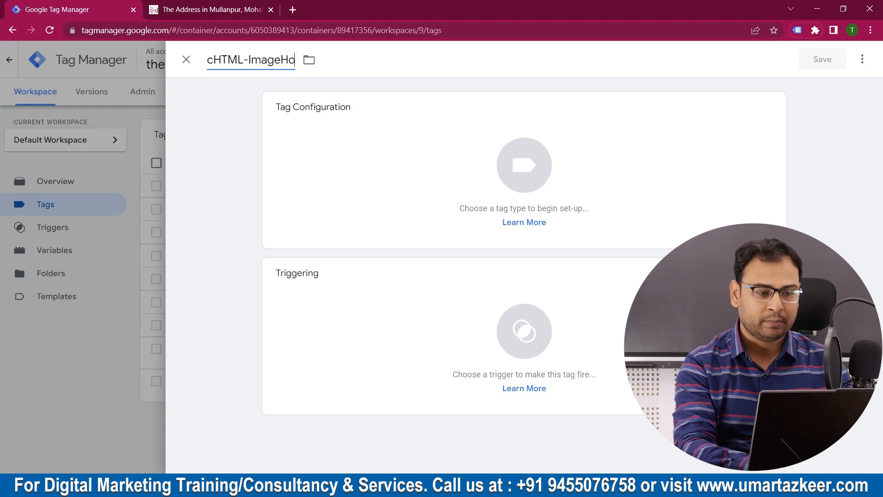
text(ver)
Step: Make the tag a Custom HTML tag and paste the copied hover-tracking script as its HTML
click(525, 166)
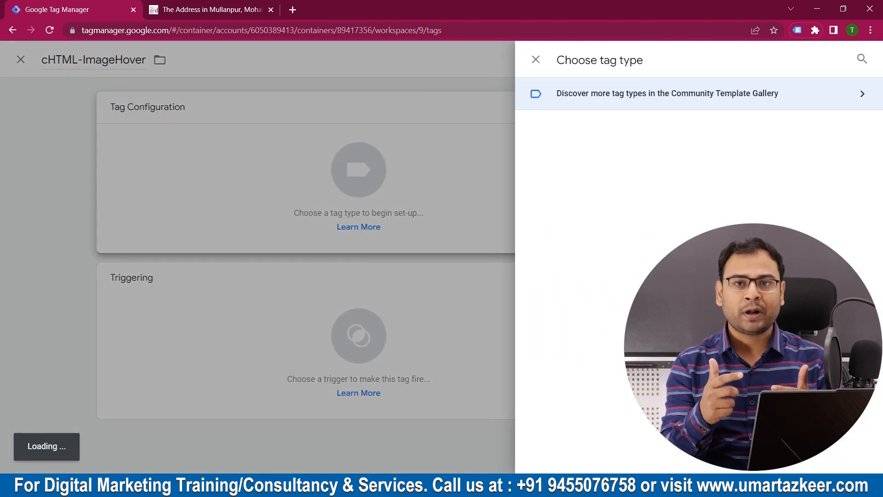
scroll(598, 350, down, 7)
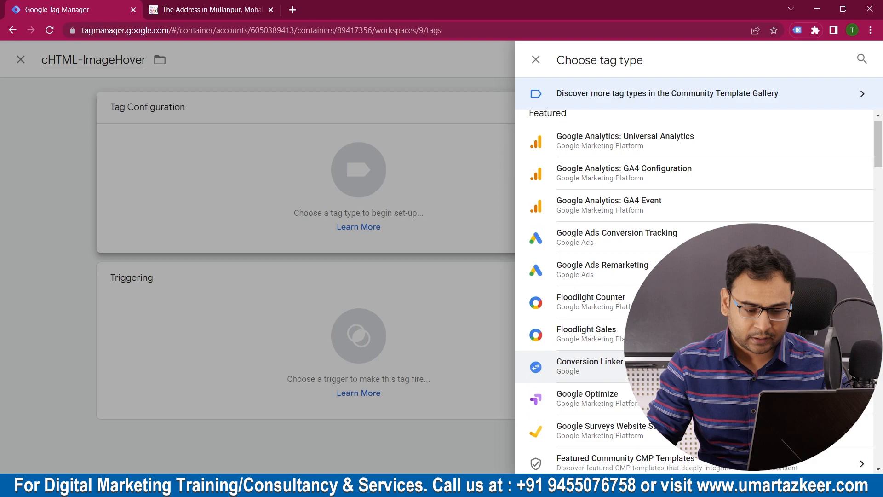
click(598, 151)
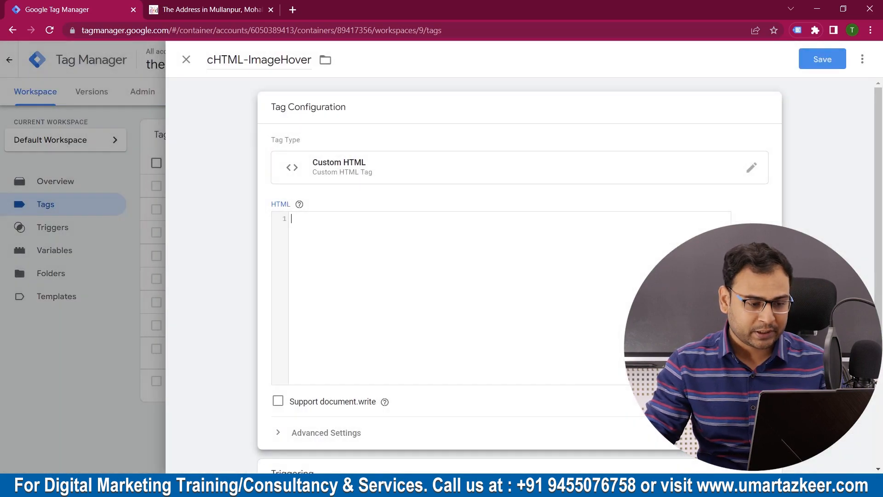
key(ctrl+v)
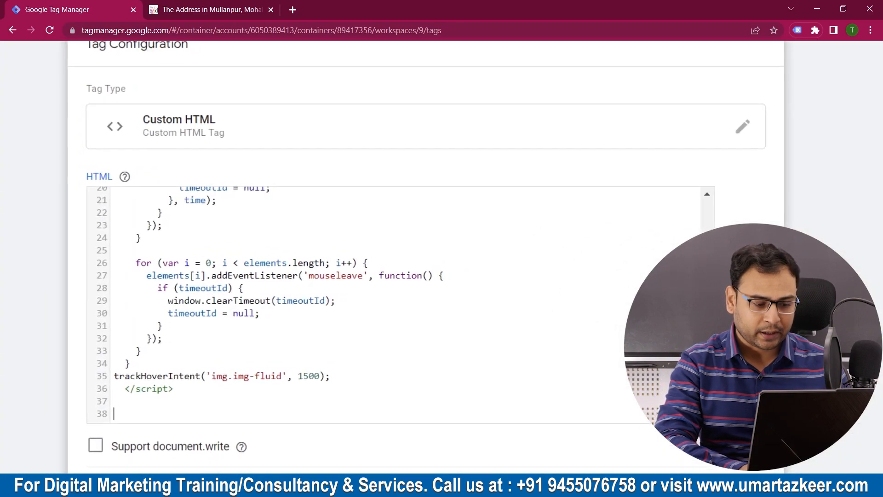
Step: Review the pasted hover script from start to end, including the img-fluid class in the trackHoverIntent call
scroll(441, 257, left, 1)
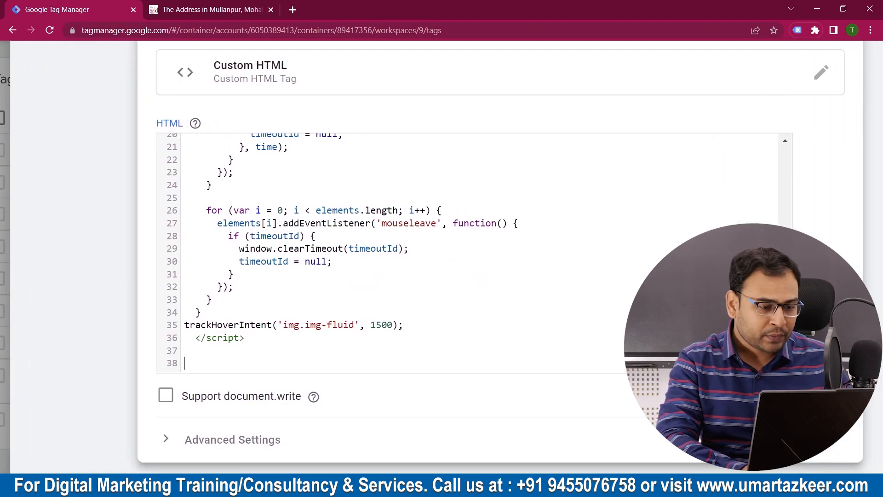
scroll(479, 251, up, 5)
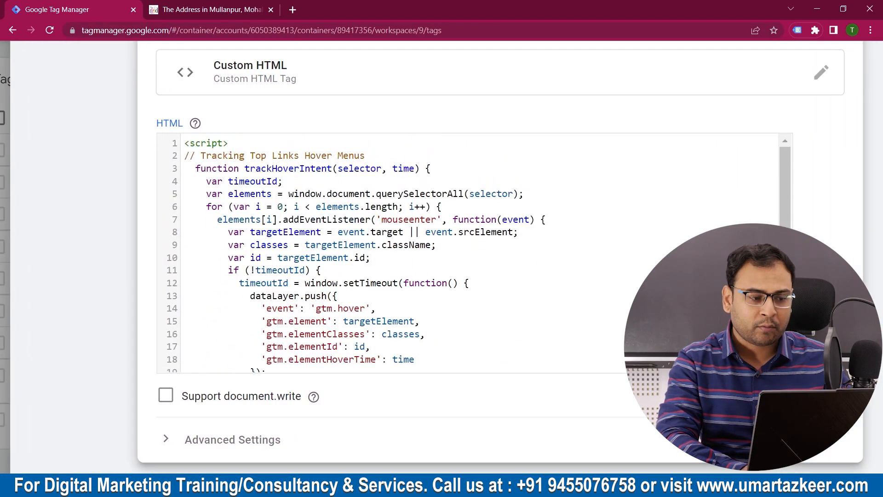
scroll(479, 253, down, 4)
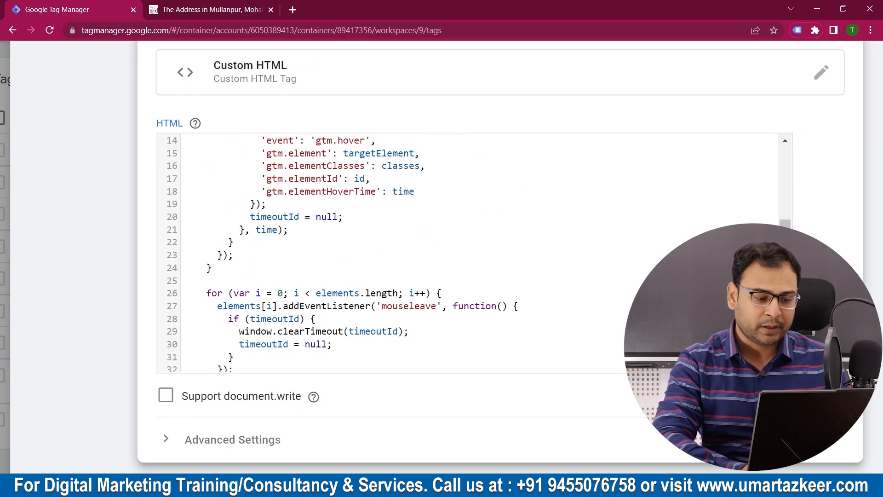
scroll(479, 253, down, 1)
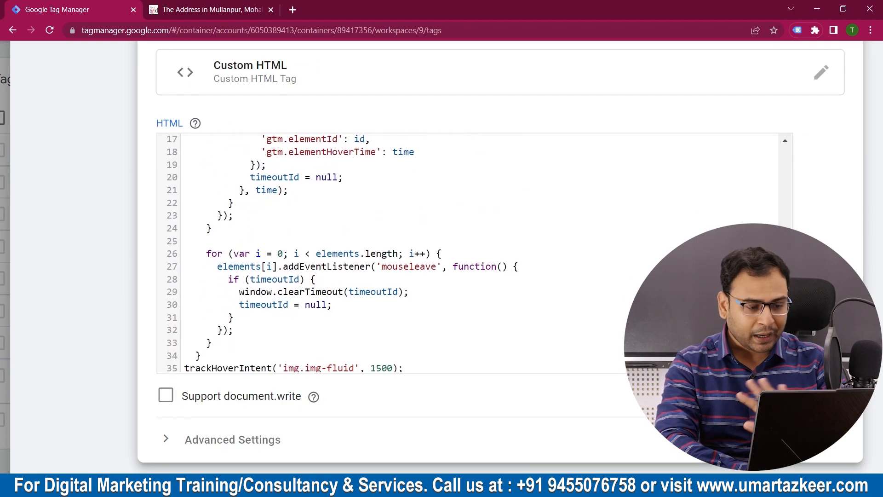
scroll(478, 253, down, 1)
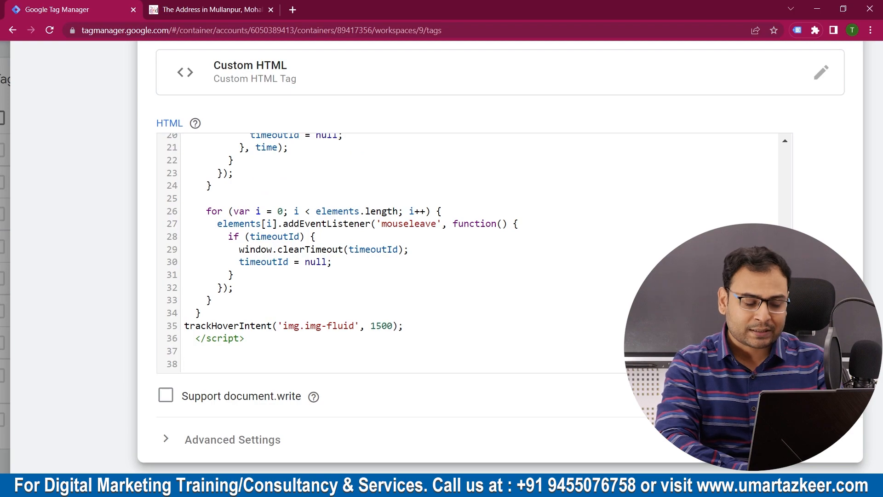
key(BackSpace)
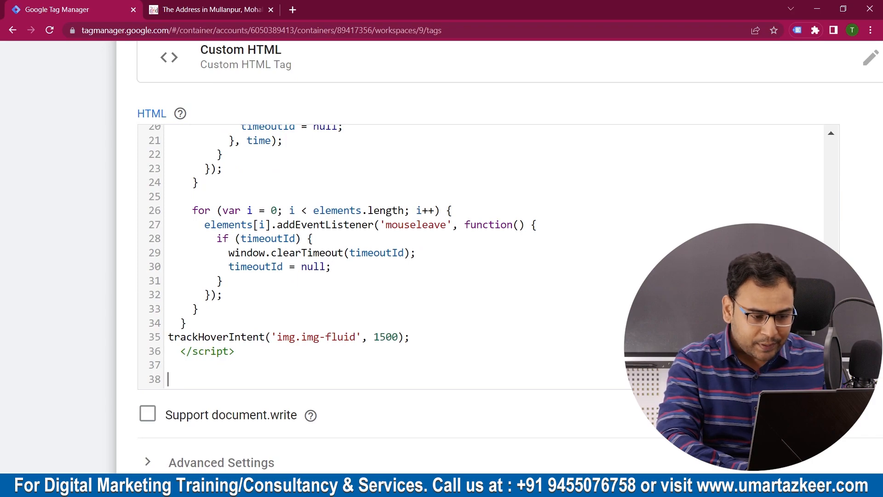
click(302, 338)
drag(301, 337, 356, 338)
scroll(355, 337, up, 1)
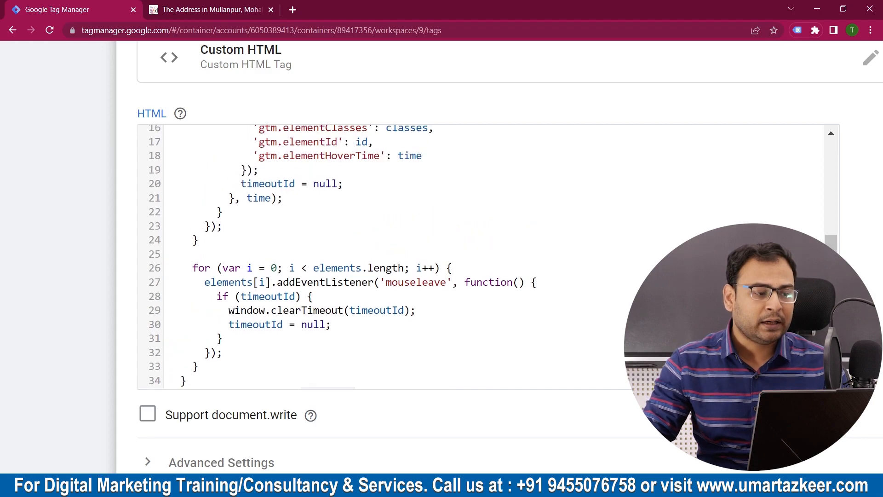
Step: Inspect the building image on the theaddressmoshipune.com page and examine its class attribute in the page source
click(212, 10)
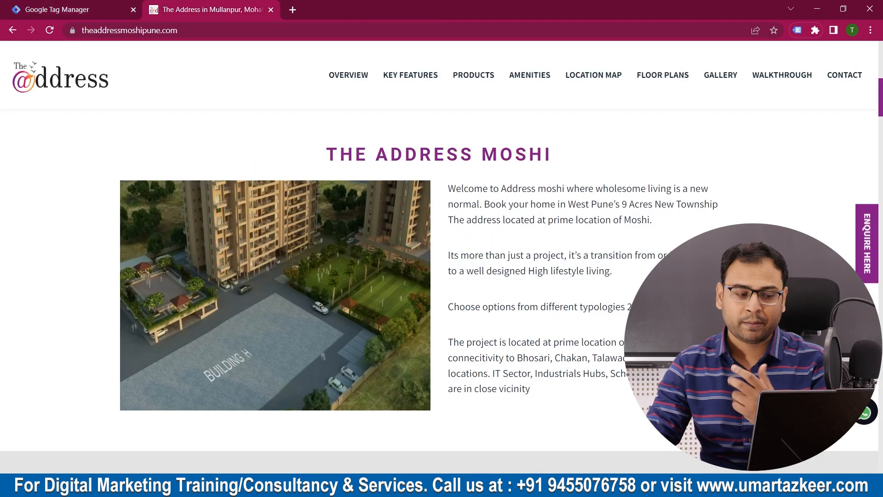
right_click(271, 250)
click(297, 349)
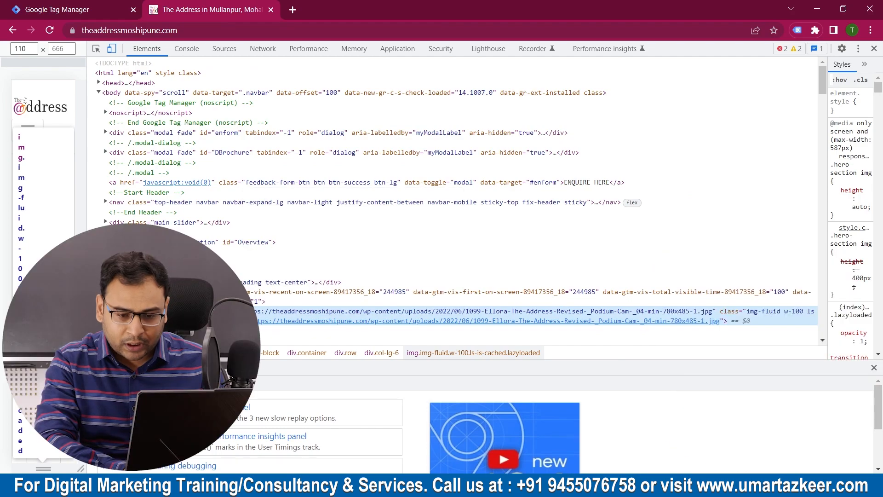
double_click(778, 312)
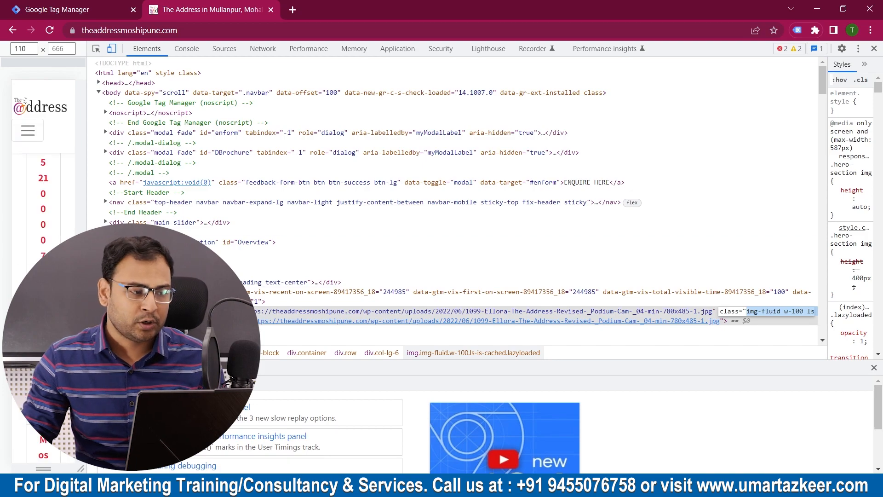
Step: Return to the tag's script and highlight the 1500 time argument in the trackHoverIntent call
click(57, 10)
scroll(386, 277, down, 2)
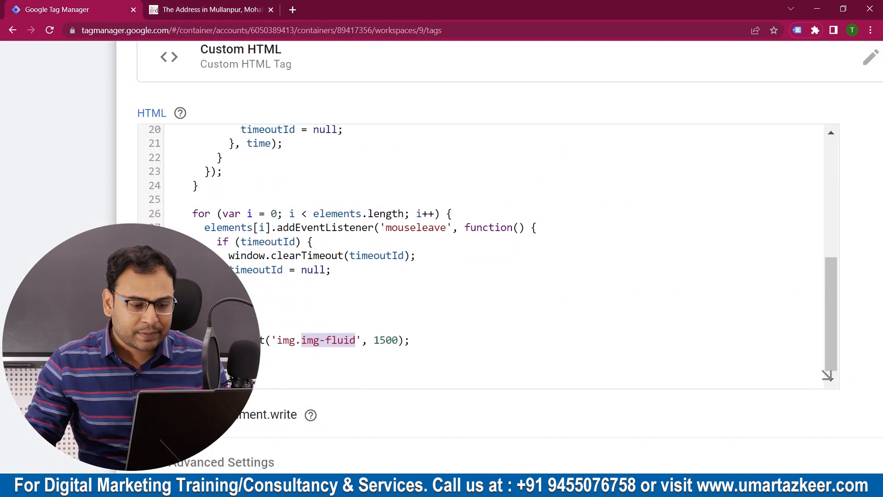
drag(374, 336, 397, 337)
click(374, 336)
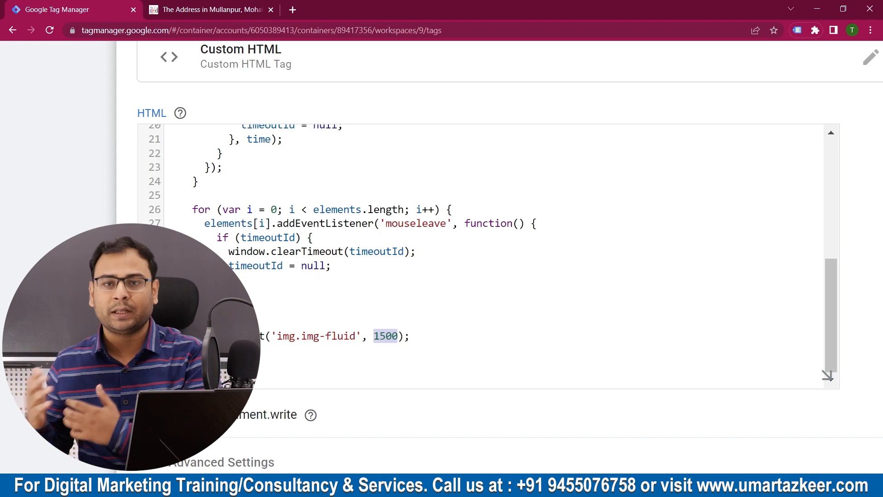
Step: Create and save a trigger named DOM for the tag, using the DOM Ready type and firing on all DOM Ready events
scroll(499, 257, down, 4)
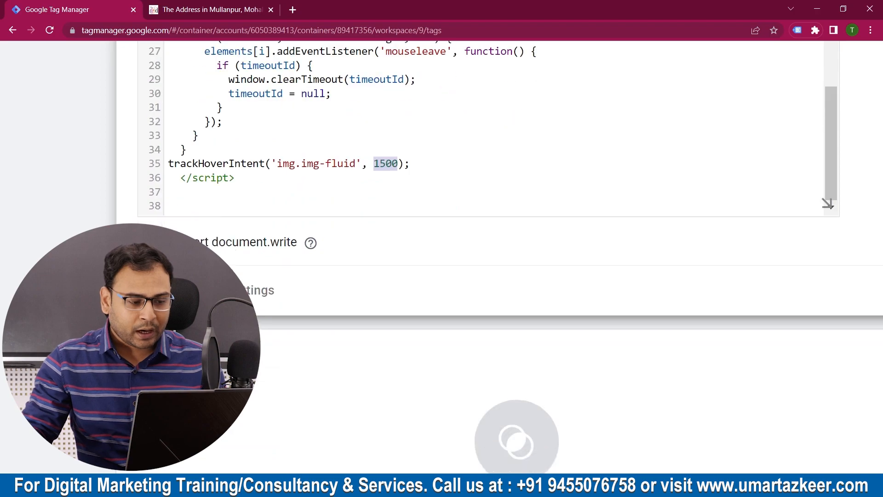
click(505, 432)
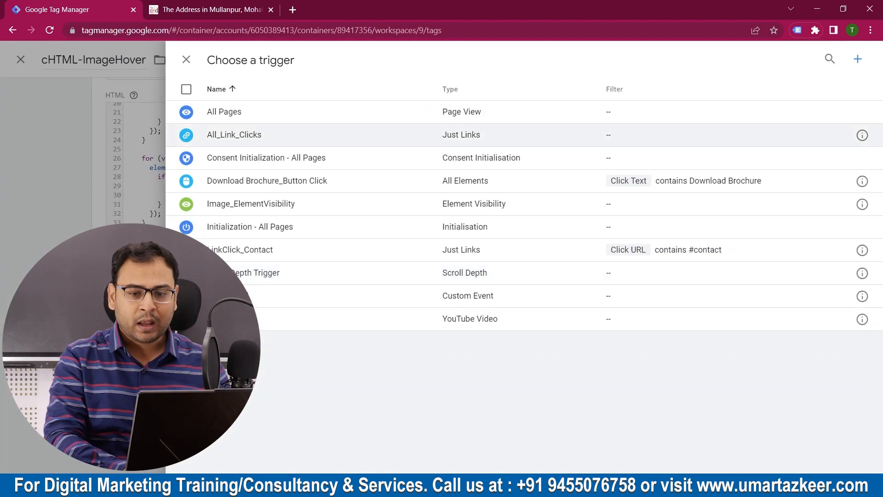
click(858, 59)
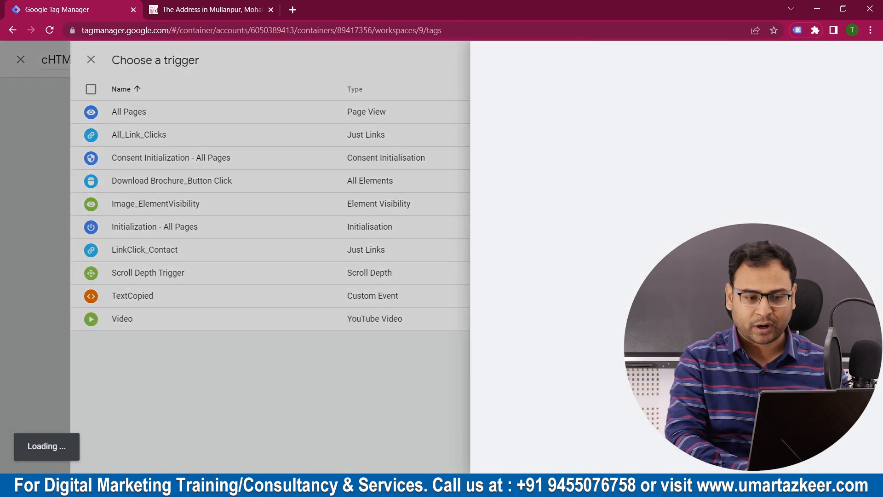
key(ctrl+a)
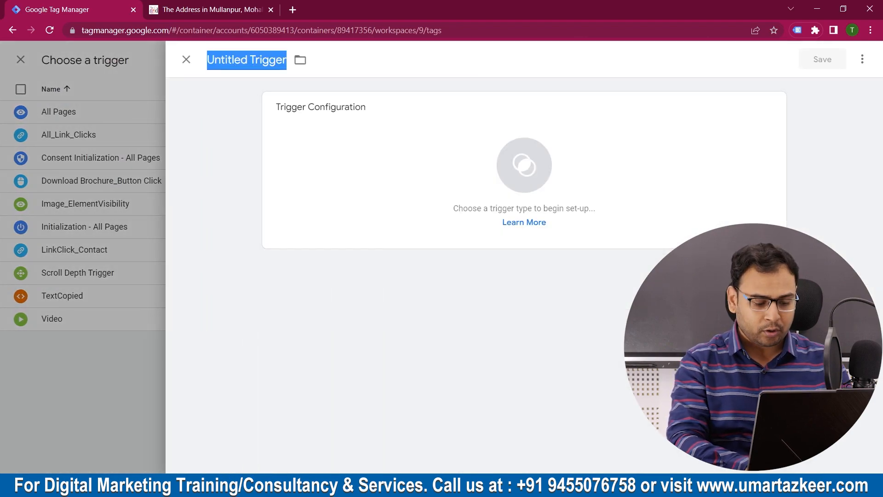
text(DOM)
click(525, 172)
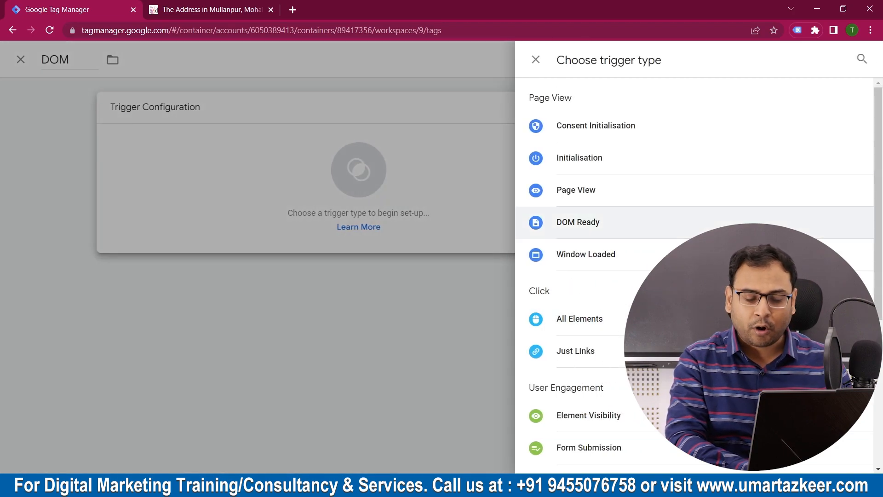
click(578, 223)
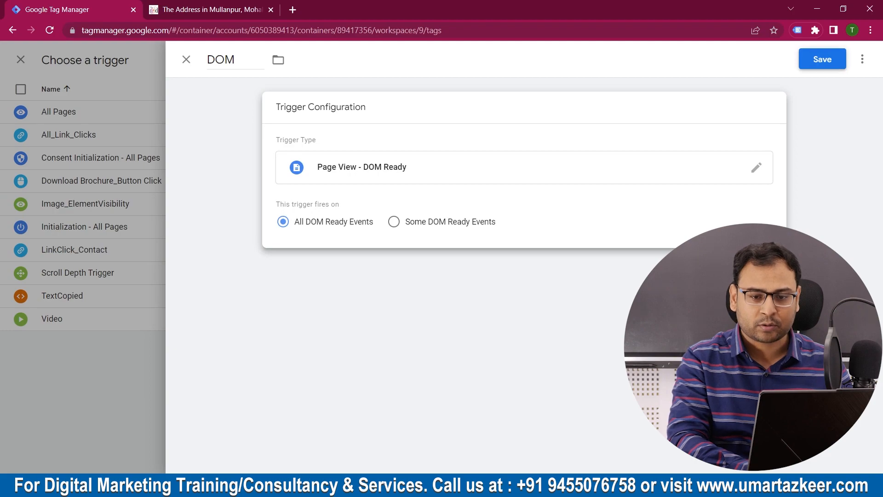
click(822, 59)
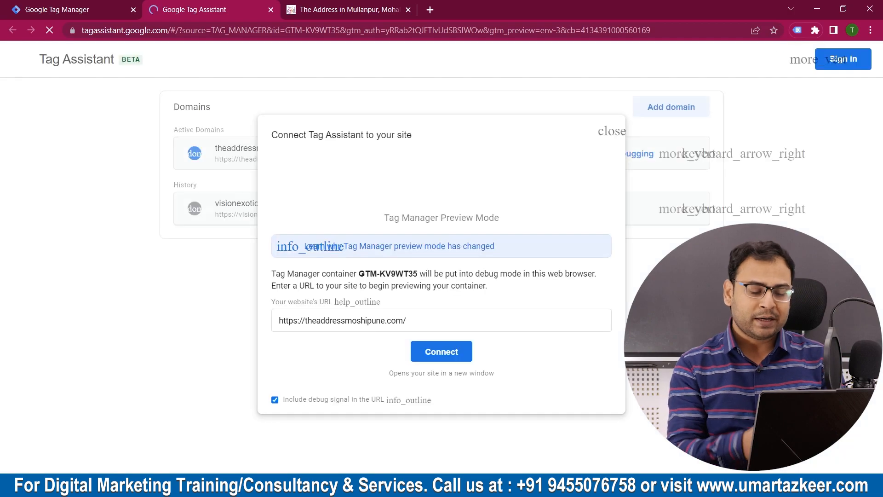
click(441, 351)
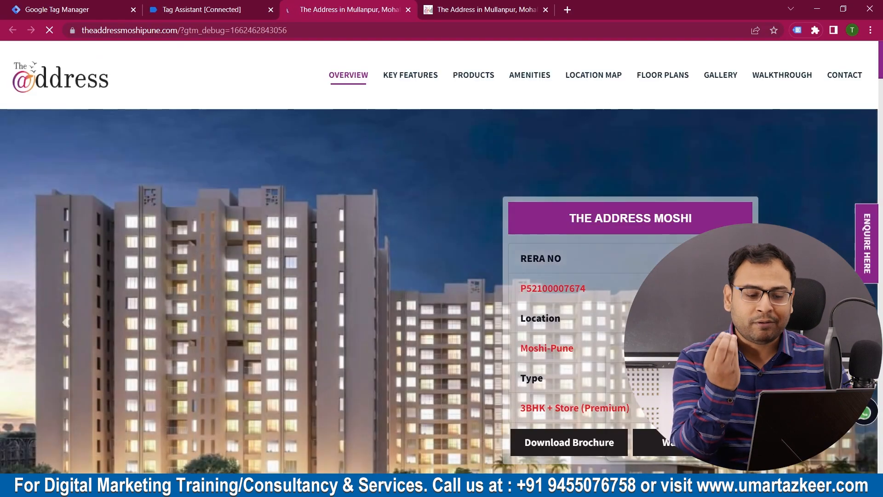
scroll(439, 291, down, 3)
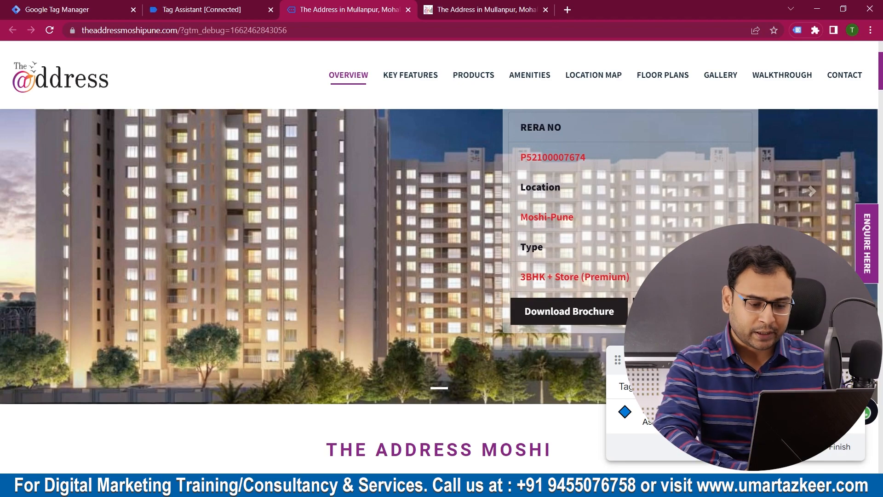
scroll(442, 258, down, 8)
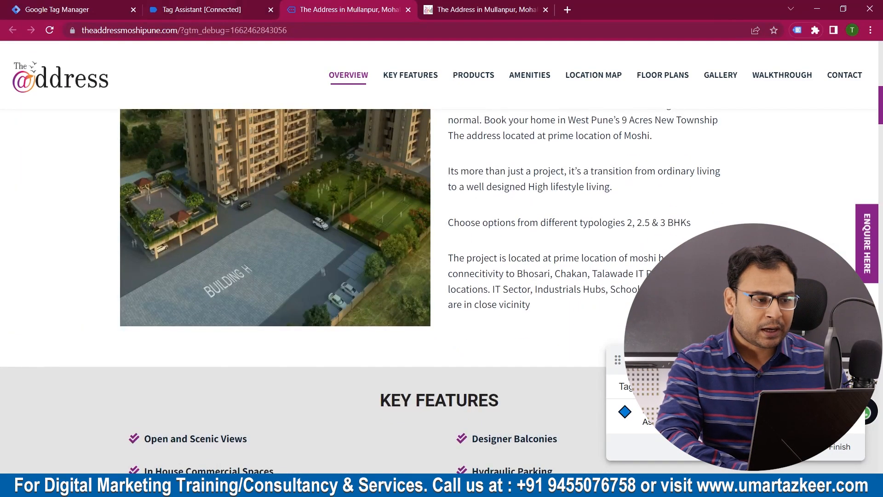
key(ctrl+shift+Tab)
click(442, 260)
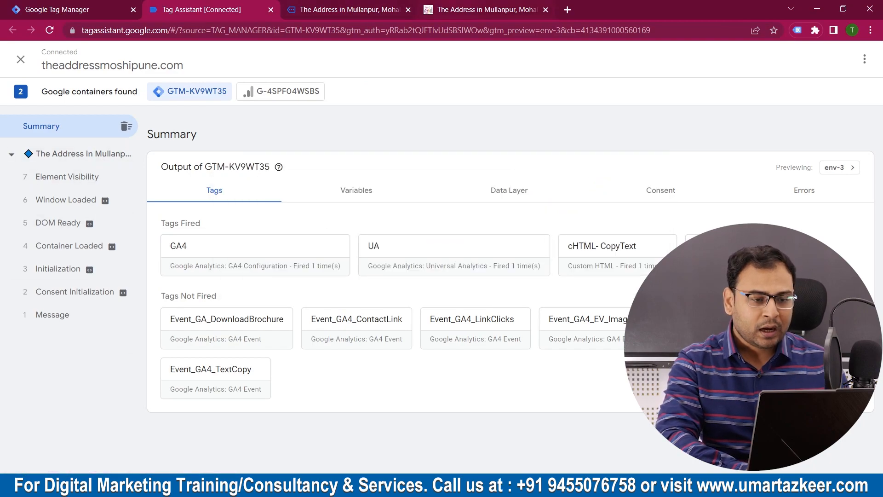
Step: Rest the pointer on the building image on the connected website to fire the event, and return to Tag Assistant
key(ctrl+Tab)
key(ctrl+Tab)
key(ctrl+shift+Tab)
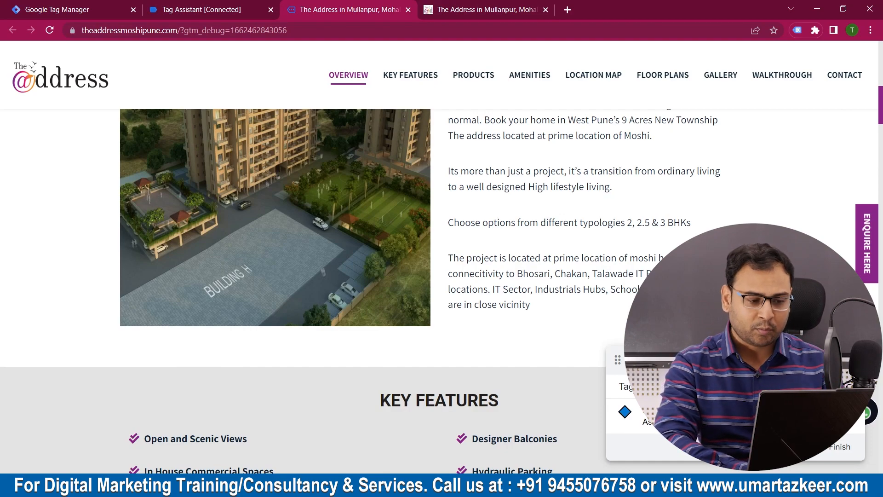
click(211, 10)
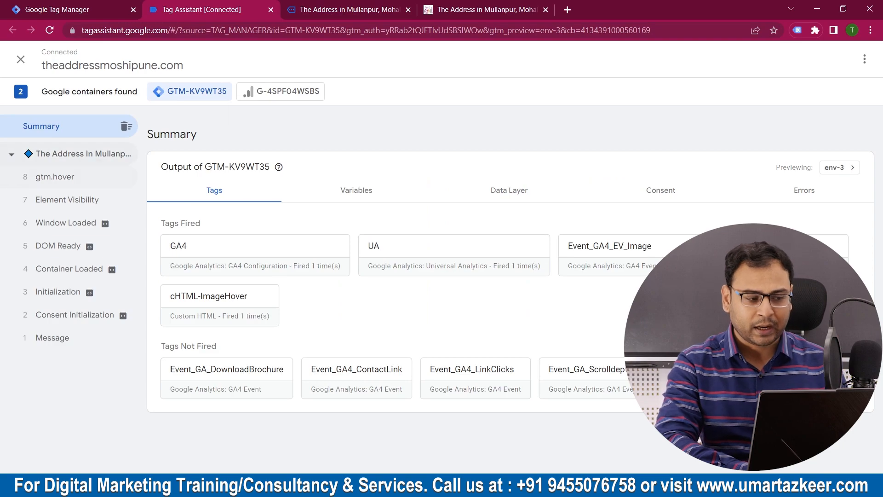
Step: Open the gtm.hover event in Tag Assistant and copy its event name from the API call
click(55, 177)
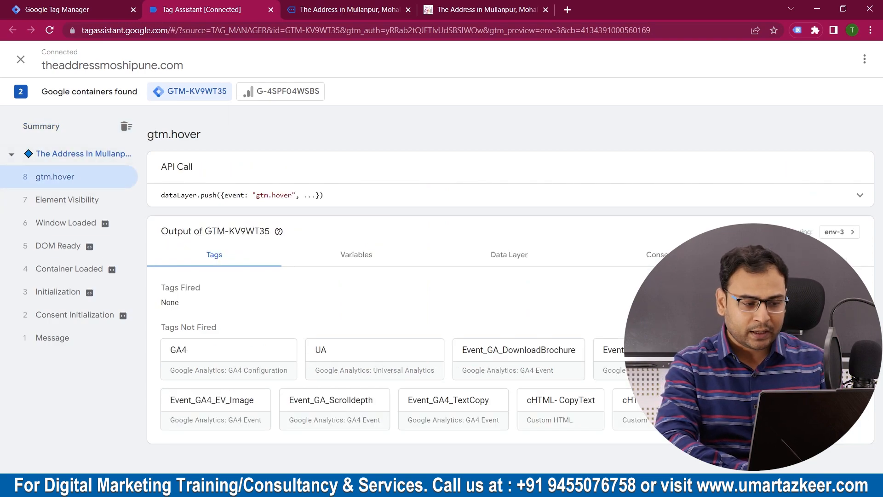
drag(256, 195, 292, 195)
key(ctrl+c)
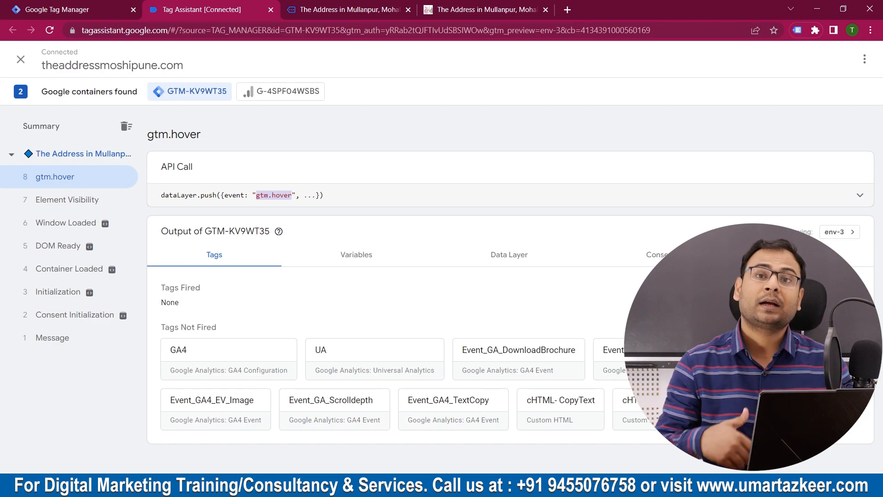
Step: Create a new trigger in Google Tag Manager and name it ImageHover
click(57, 10)
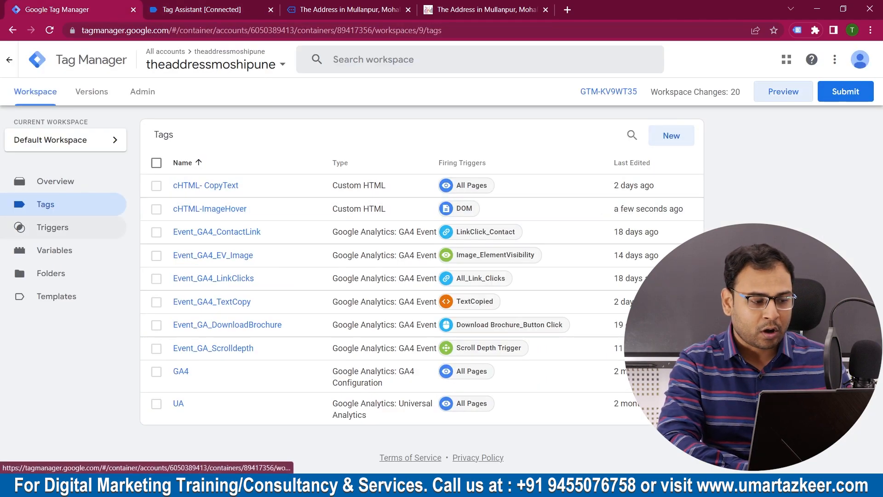
click(52, 227)
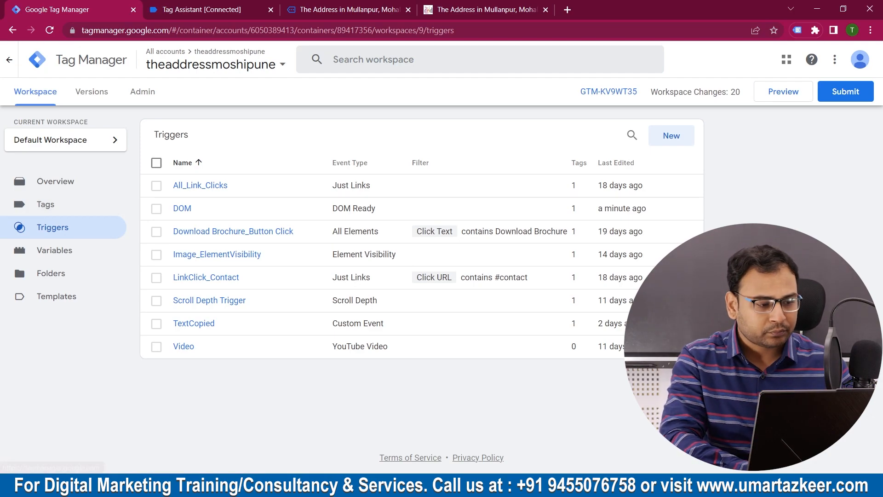
click(671, 136)
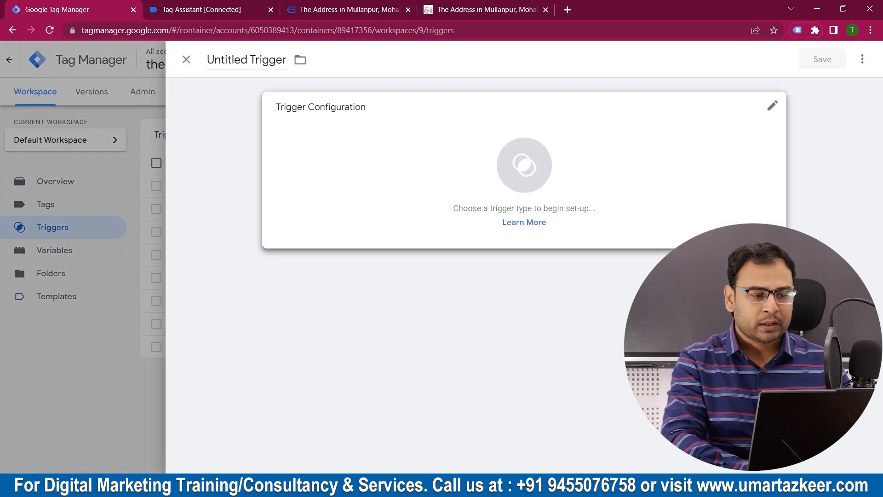
triple_click(268, 60)
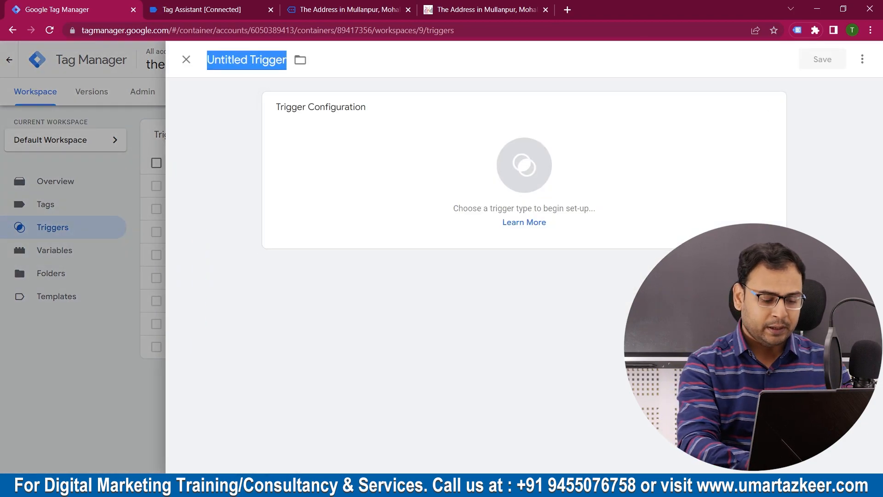
text(Hover)
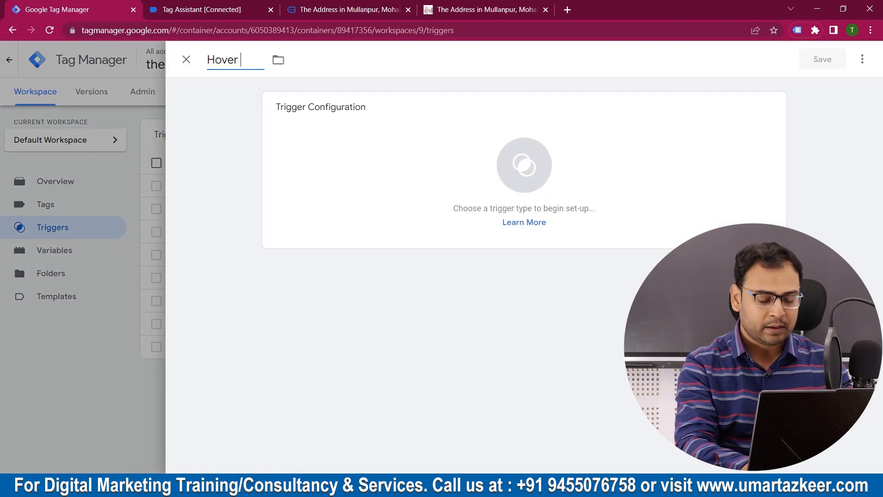
key(BackSpace)
key(BackSpace)
key(BackSpace)
key(BackSpace)
text(Image)
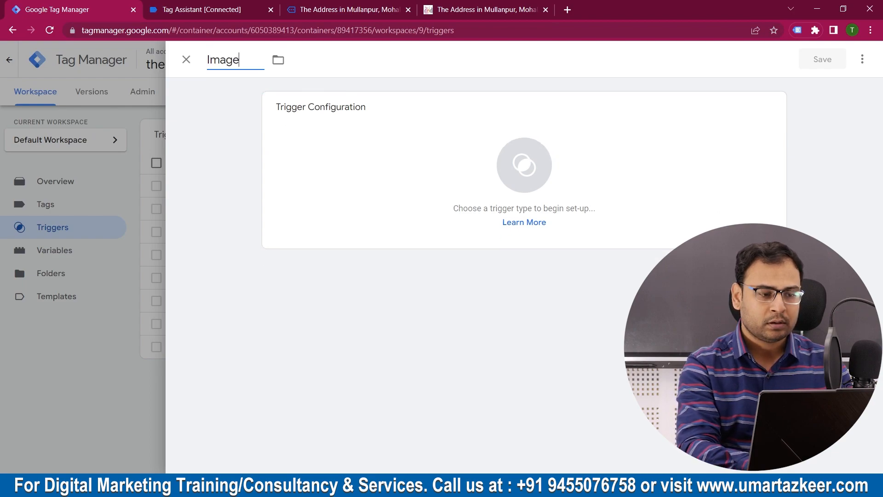
text(Hover)
Step: Configure the trigger as a Custom Event with event name gtm.hover, firing on all custom events, and save it
click(511, 193)
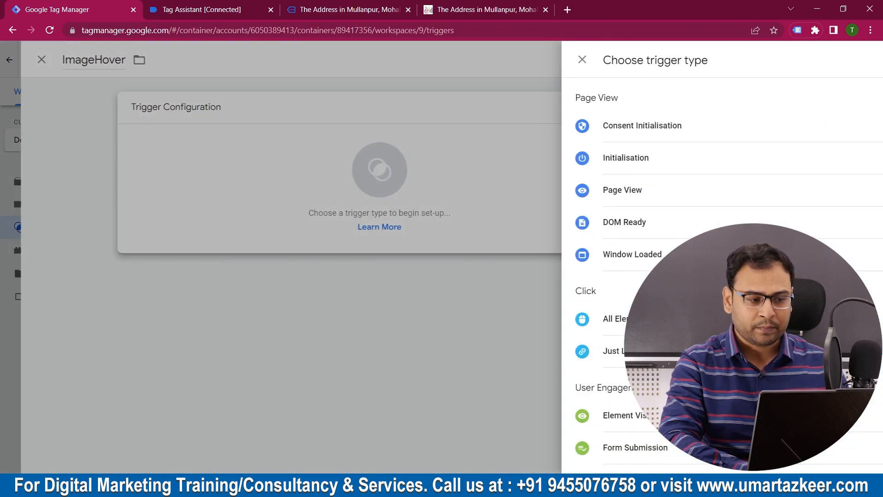
scroll(575, 352, down, 3)
click(582, 401)
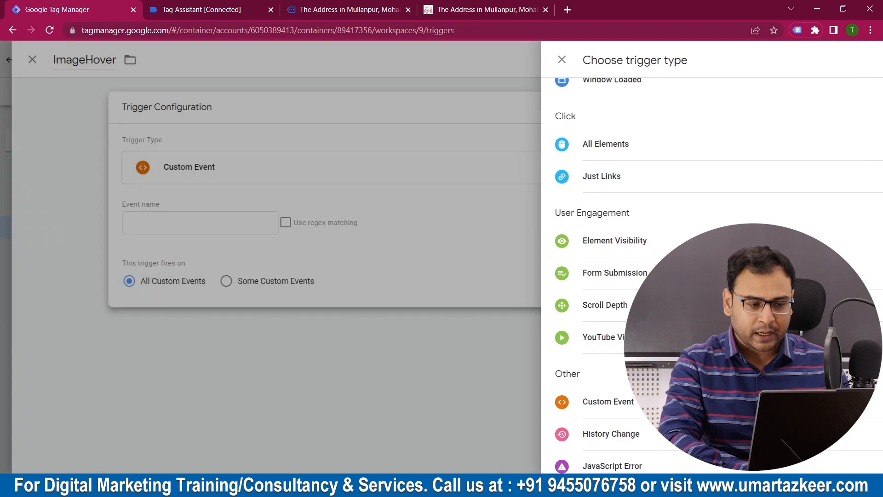
click(354, 223)
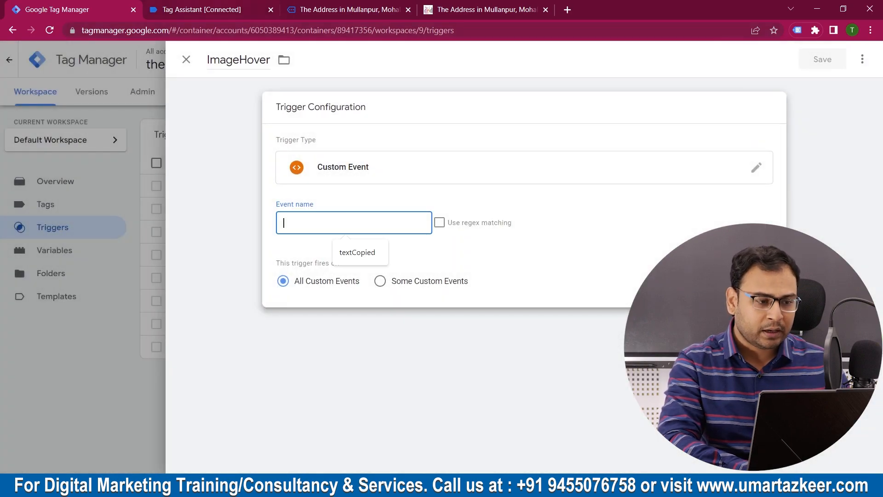
key(ctrl+Tab)
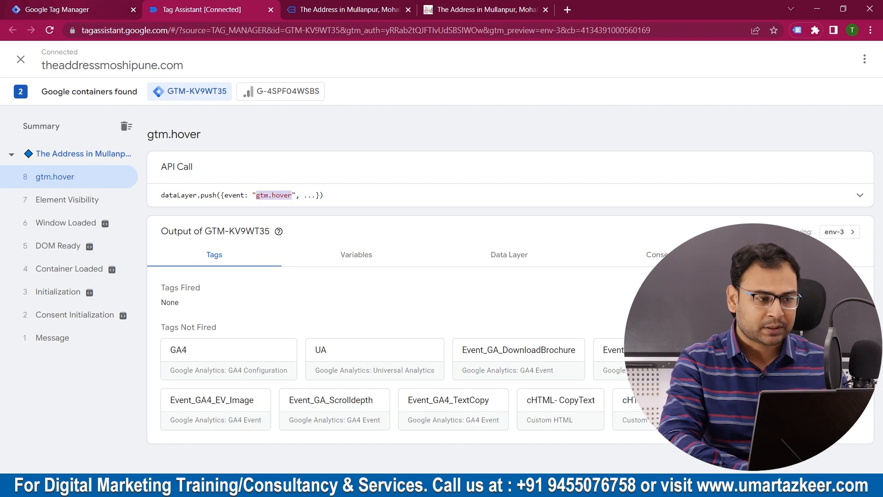
key(ctrl+shift+Tab)
key(ctrl+v)
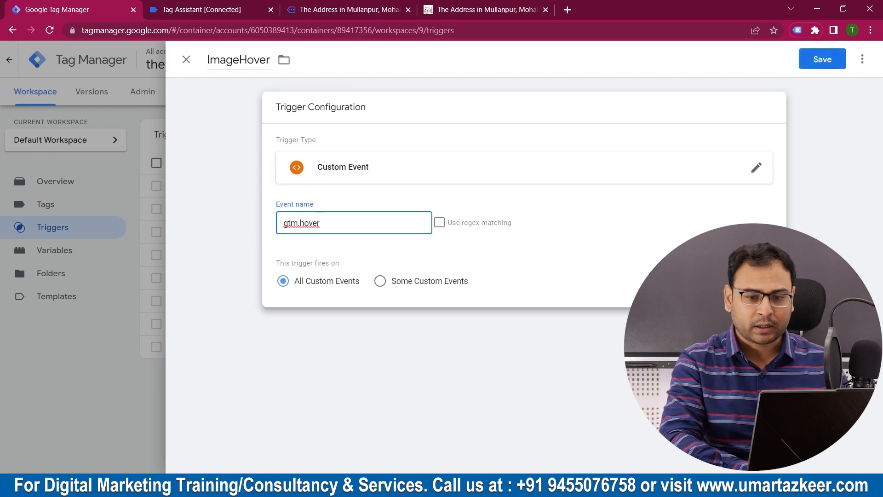
click(822, 59)
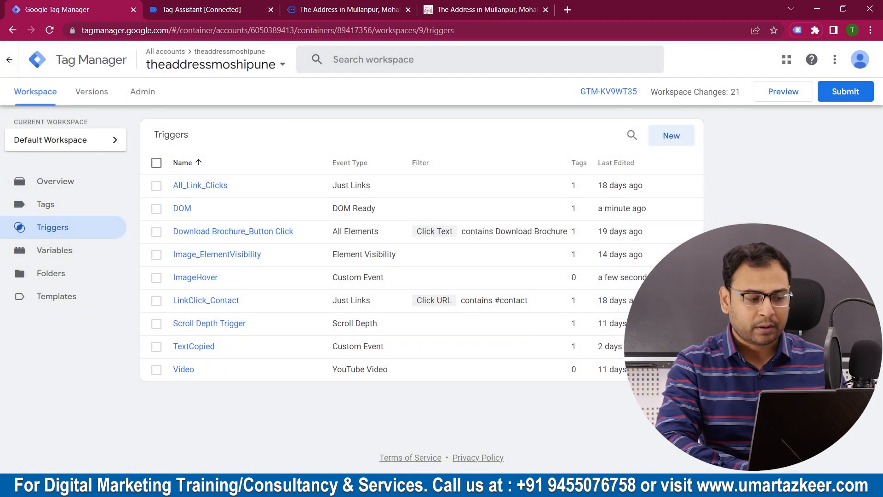
Step: Create a new tag named GA4_Event_Imagehover
click(46, 205)
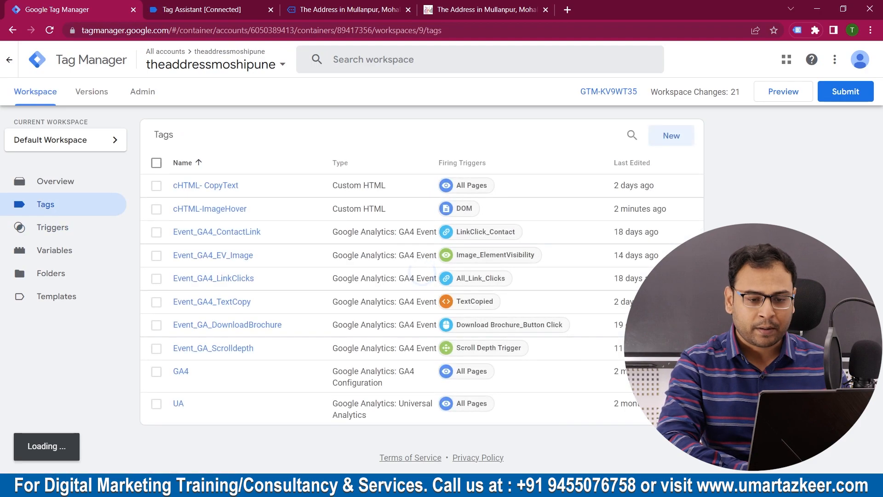
click(672, 135)
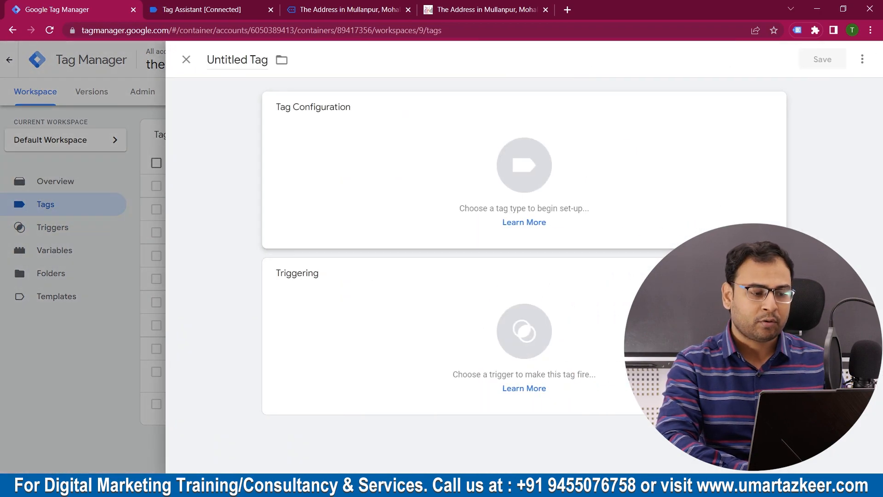
triple_click(230, 60)
text(GA)
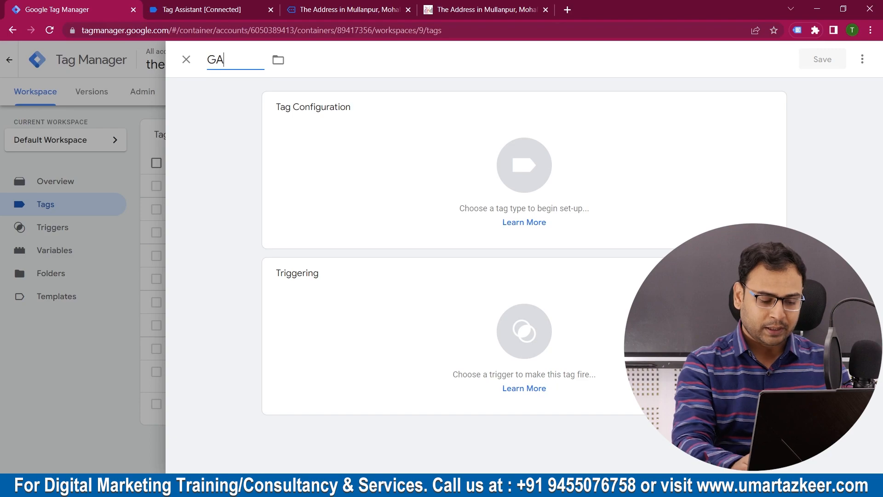
text(4_Venen)
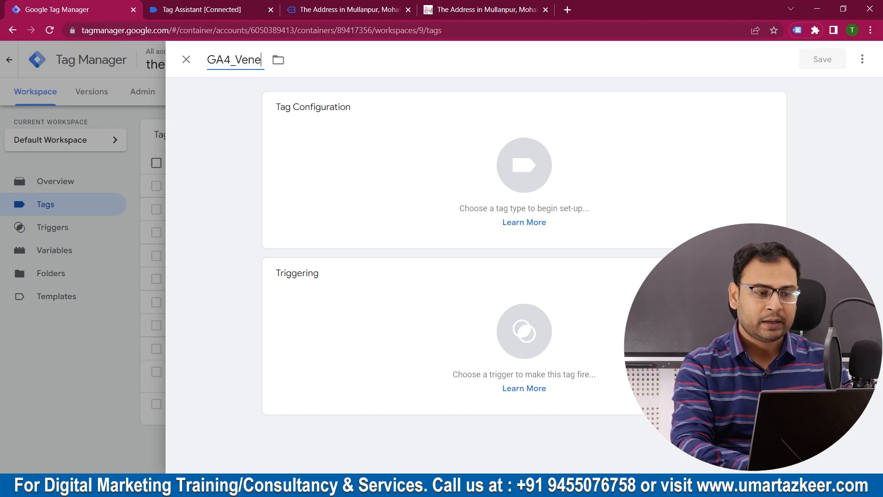
key(BackSpace)
key(BackSpace)
key(BackSpace)
key(BackSpace)
text(n)
key(BackSpace)
key(BackSpace)
text(Eve)
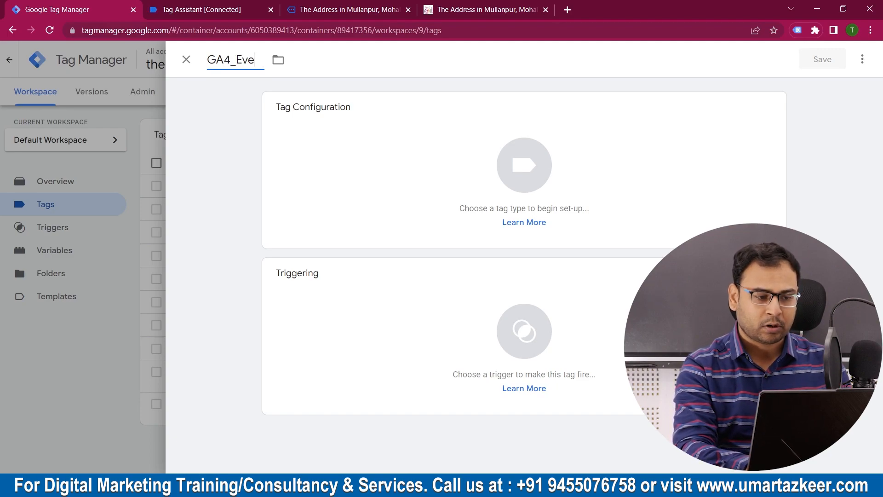
text(nt_lamge)
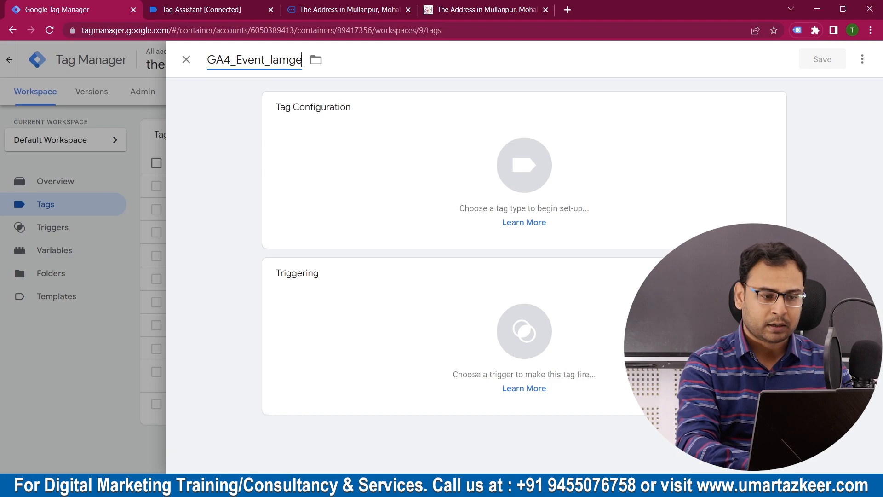
key(BackSpace)
key(BackSpace)
key(BackSpace)
key(BackSpace)
text(magehover)
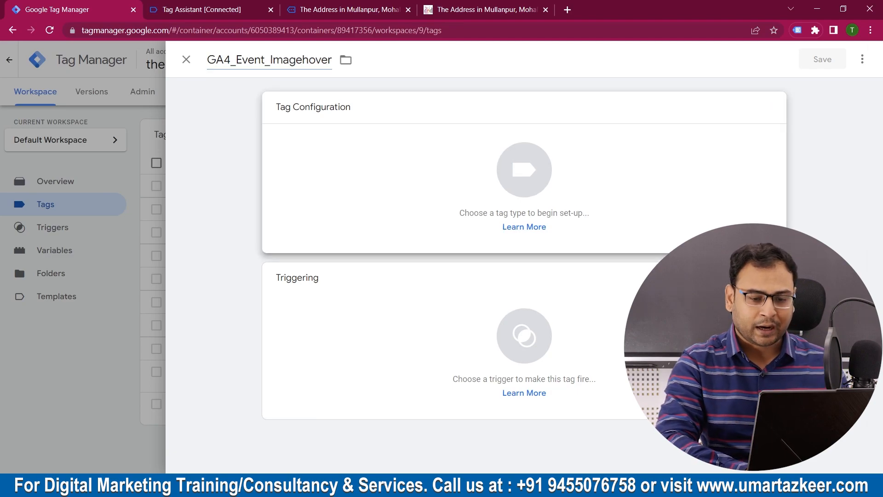
Step: Set the tag type to Google Analytics: GA4 Event with configuration tag GA4 and event name ImageHover
click(524, 164)
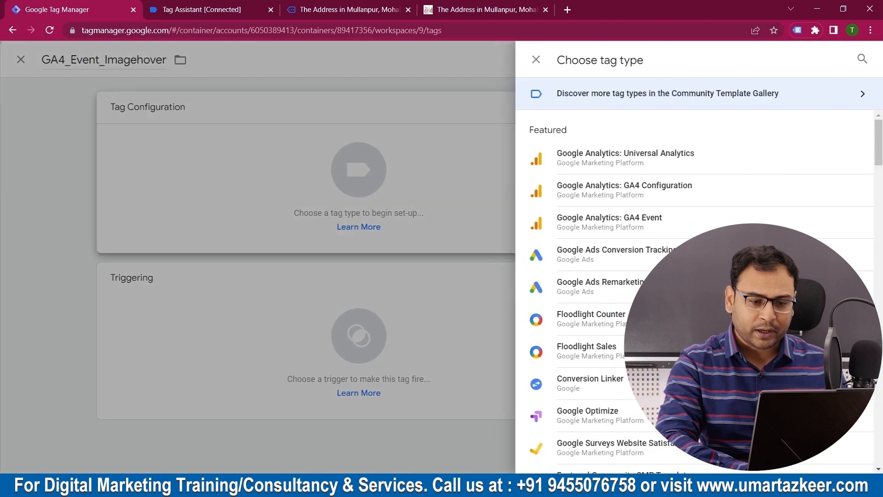
click(609, 222)
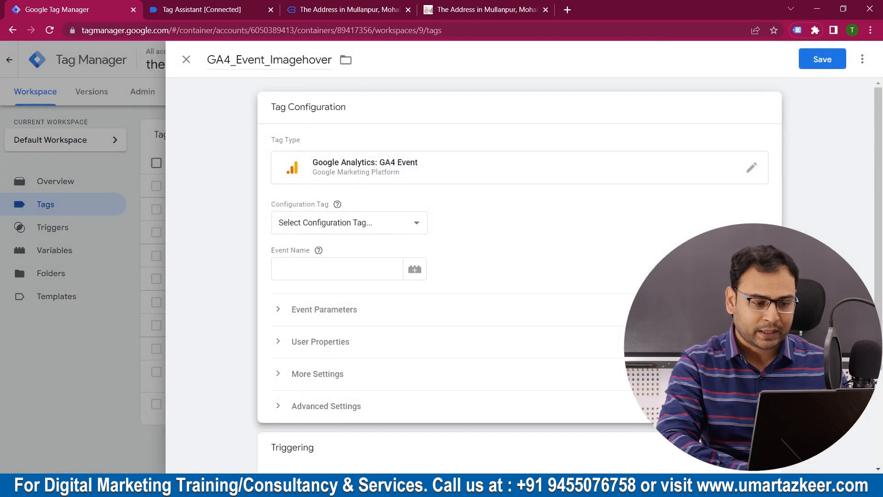
click(350, 223)
click(287, 261)
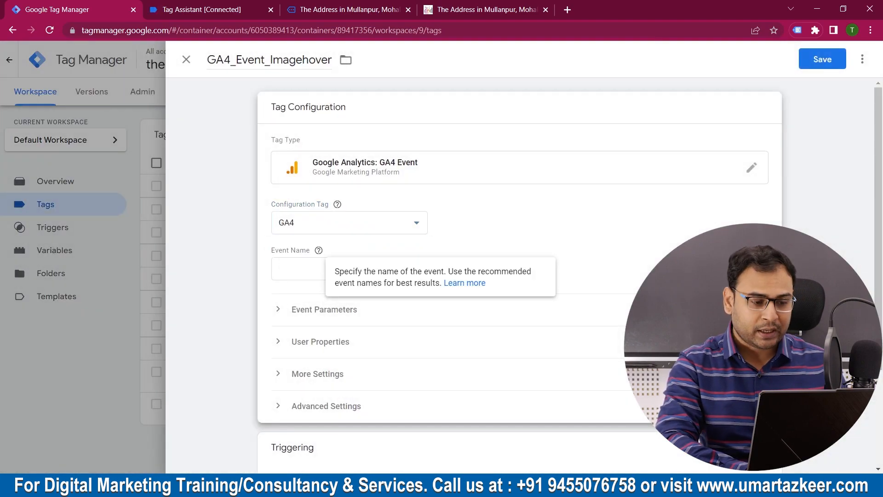
click(337, 269)
text(ImageHover)
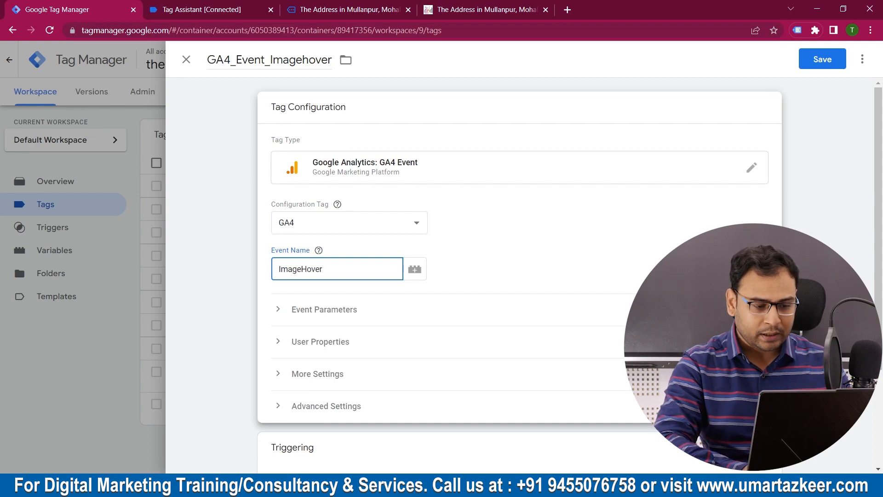
Step: Assign the ImageHover trigger to the tag and reopen the tag configuration for editing
scroll(519, 368, down, 3)
click(519, 384)
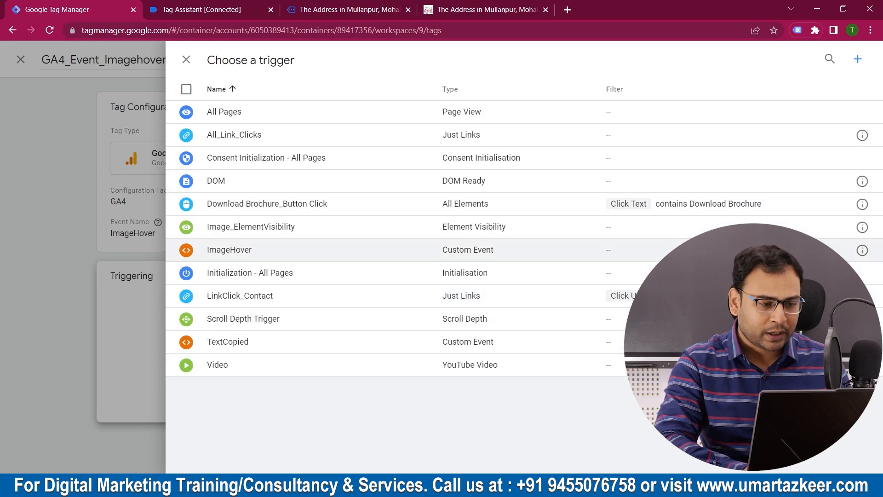
click(229, 250)
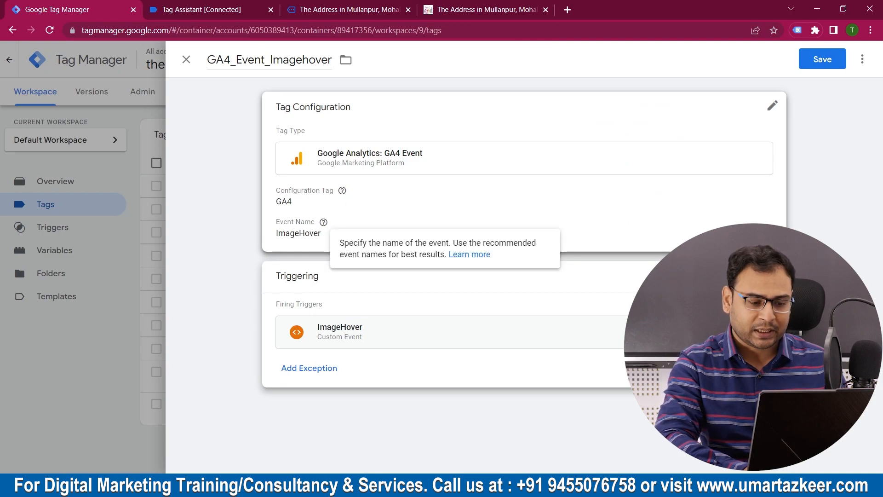
click(395, 169)
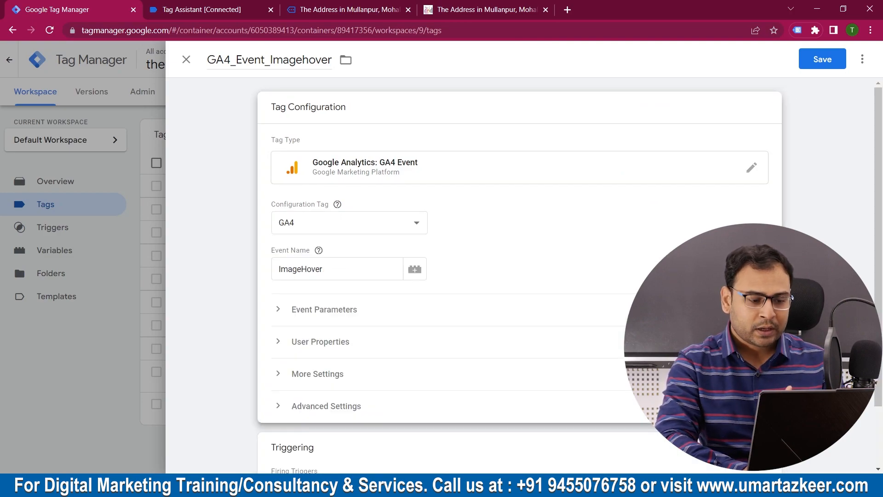
Step: Examine the gtm.hover event's data layer values and variables in Tag Assistant for details identifying the hovered image
click(349, 10)
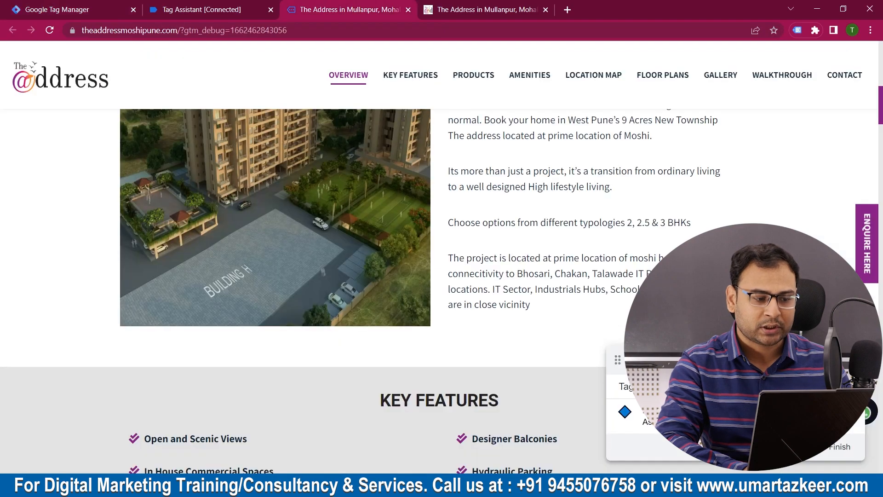
key(ctrl+Tab)
click(208, 9)
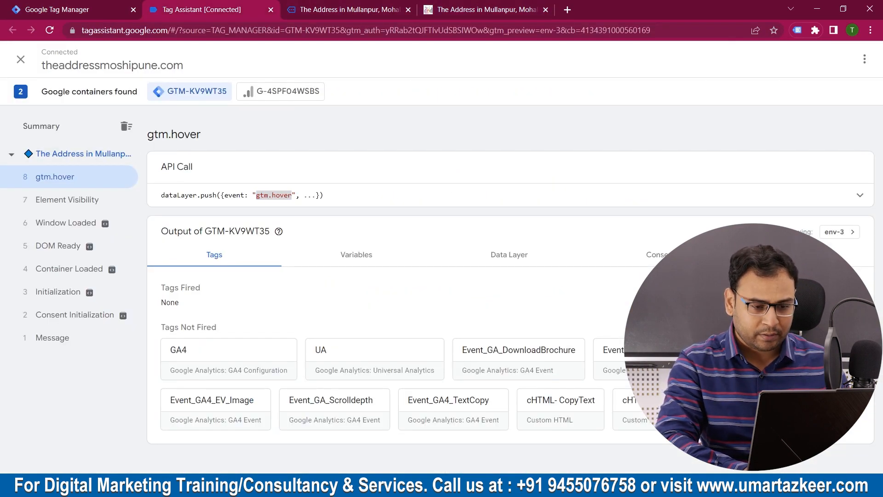
click(509, 254)
scroll(509, 255, down, 1)
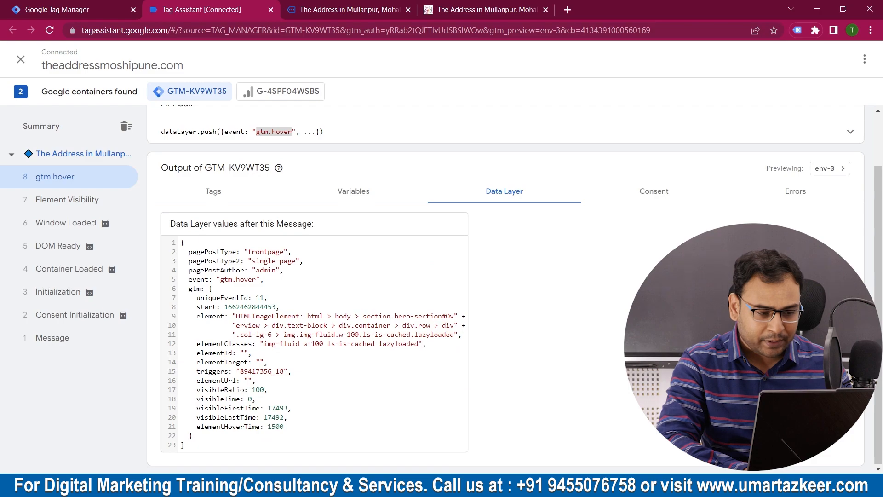
double_click(210, 317)
click(354, 191)
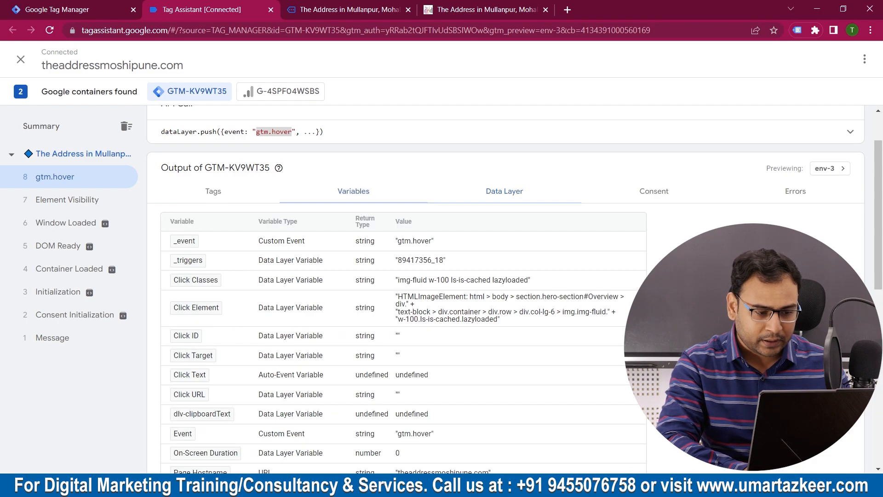
scroll(403, 285, down, 5)
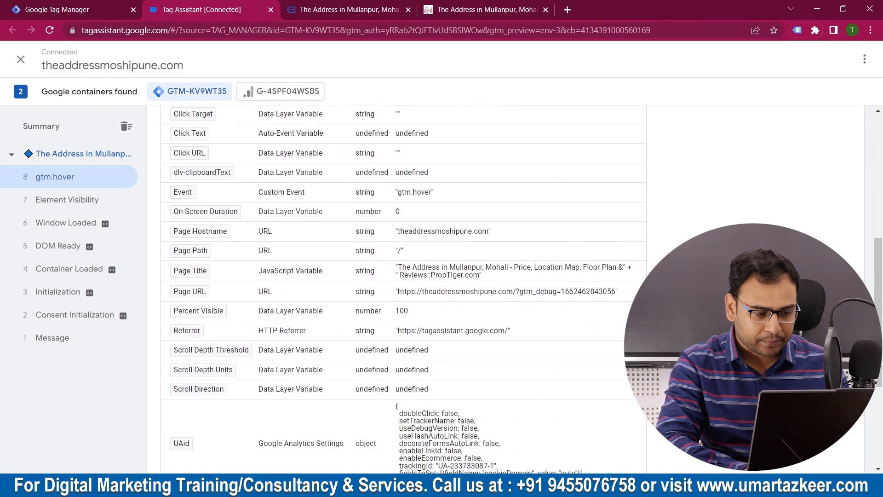
Step: Review the remaining built-in variables of the gtm.hover event, from the click variables down to the video variables
scroll(404, 285, down, 2)
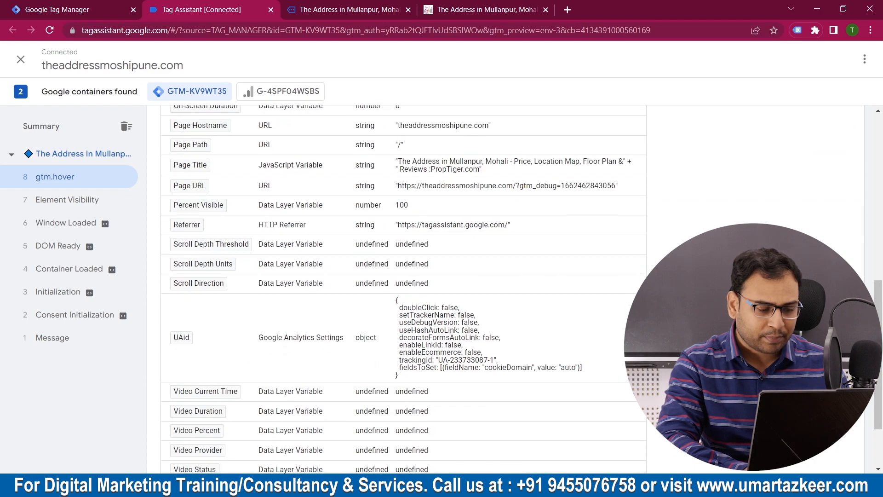
scroll(403, 285, down, 2)
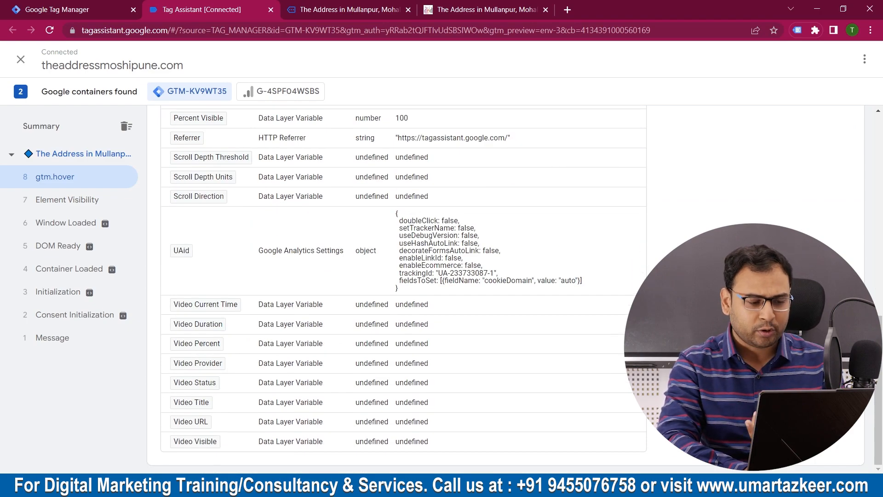
scroll(404, 285, up, 2)
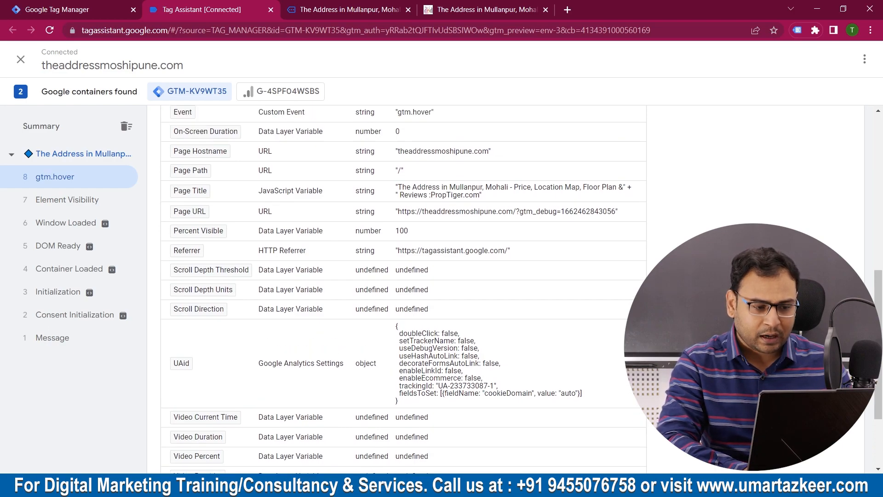
scroll(404, 285, up, 2)
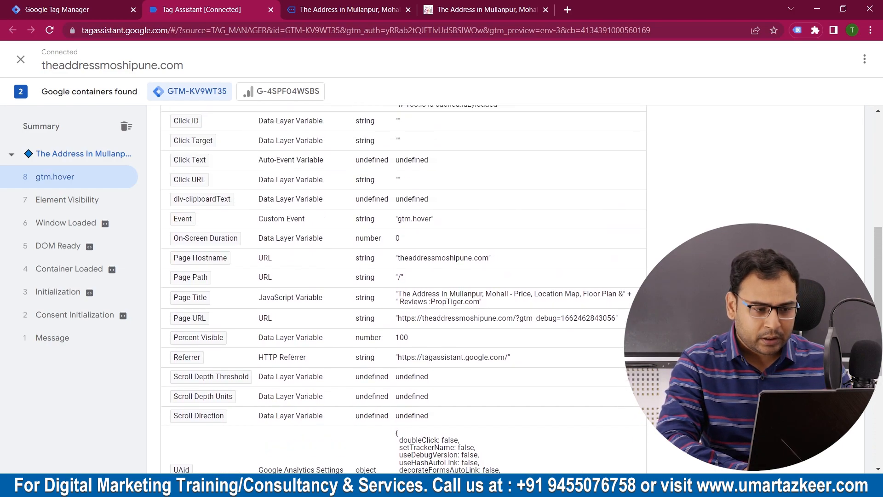
scroll(403, 285, up, 1)
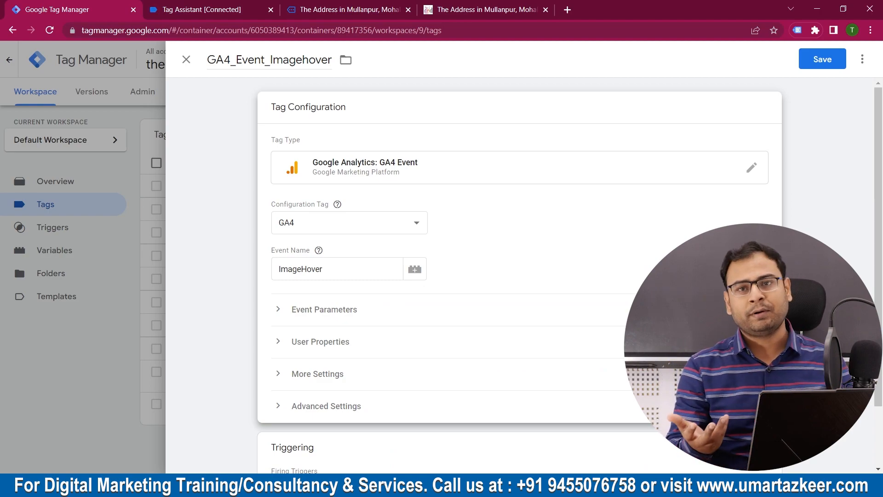
Step: Check the GA4_Event_Imagehover tag's configuration and trigger, save it, and start a new preview of the container
scroll(519, 276, down, 2)
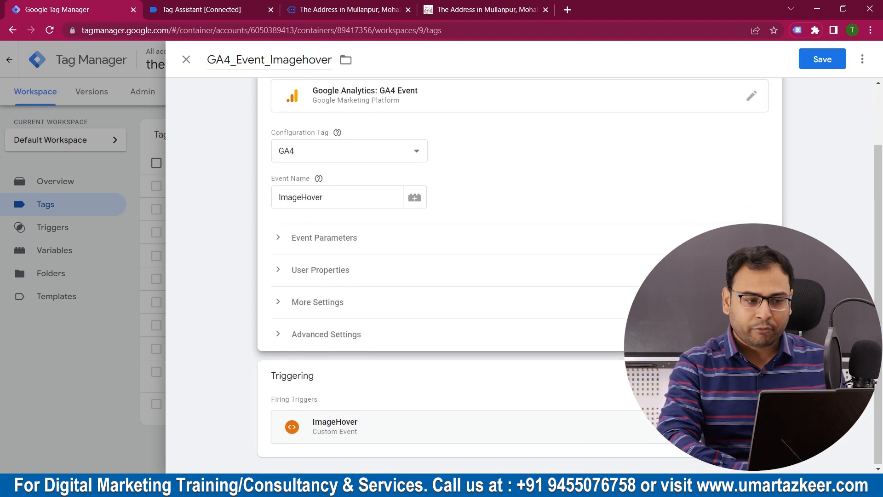
scroll(519, 276, up, 2)
click(822, 59)
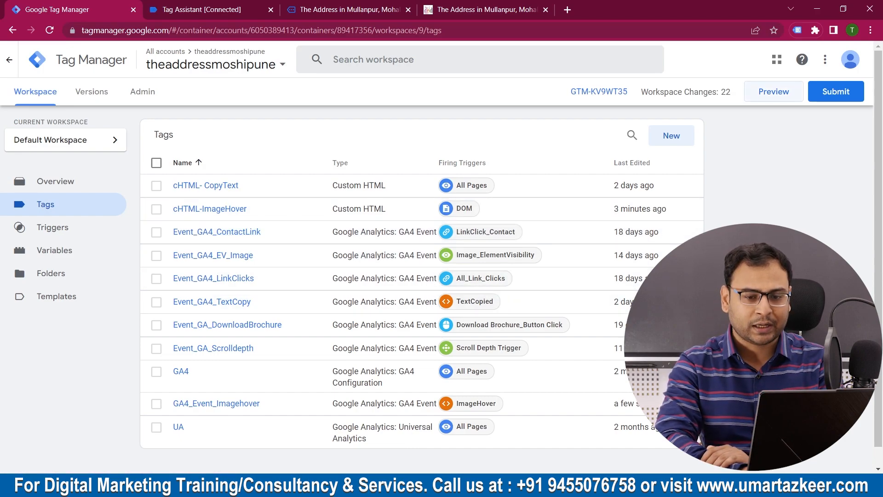
click(774, 92)
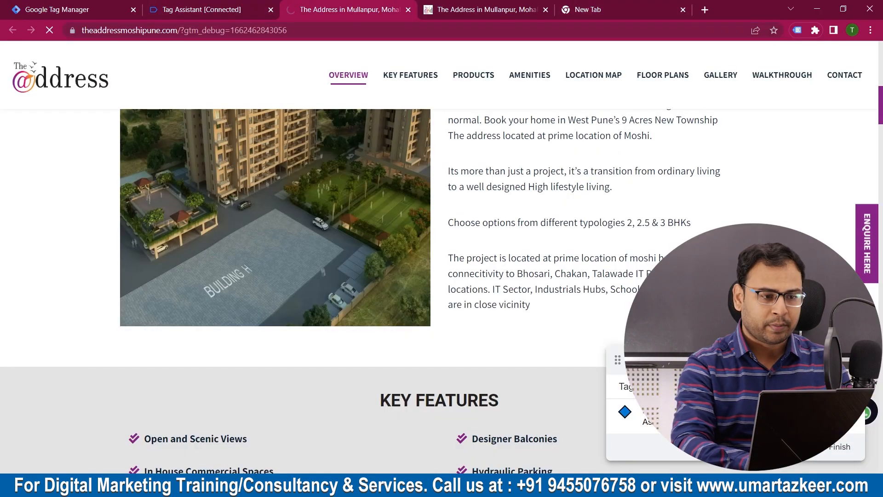
Step: Load the Google Analytics site, analytics.google.com, in the empty browser tab
click(598, 9)
text(ana)
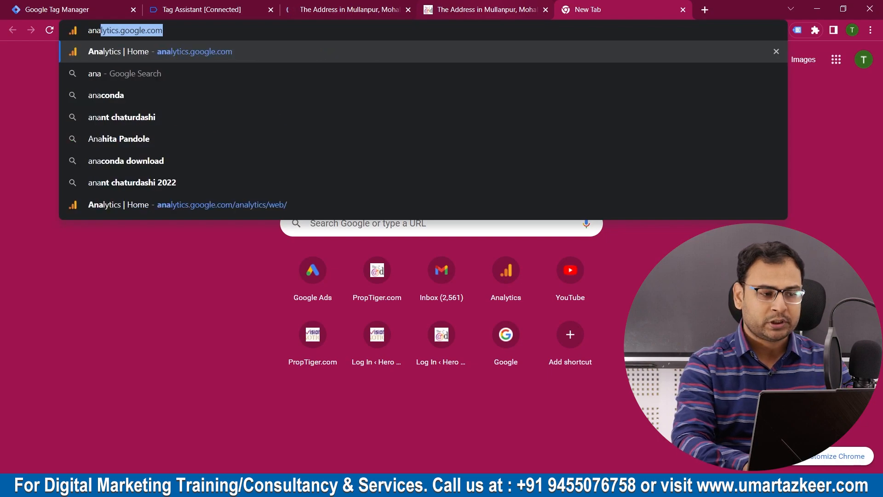
key(Return)
Step: Return to Tag Assistant and continue into the debug session connected to theaddressmoshipune.com
click(69, 10)
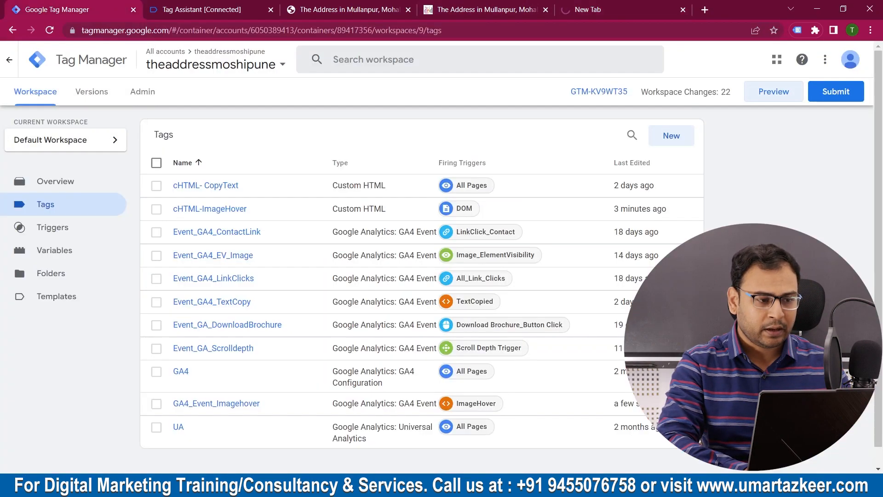
click(203, 10)
click(341, 10)
click(212, 9)
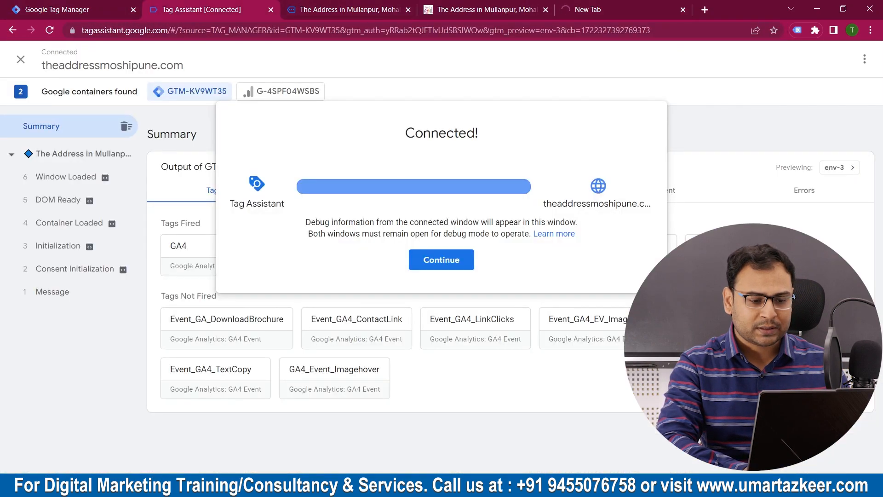
click(442, 259)
key(ctrl+Tab)
key(ctrl+shift+Tab)
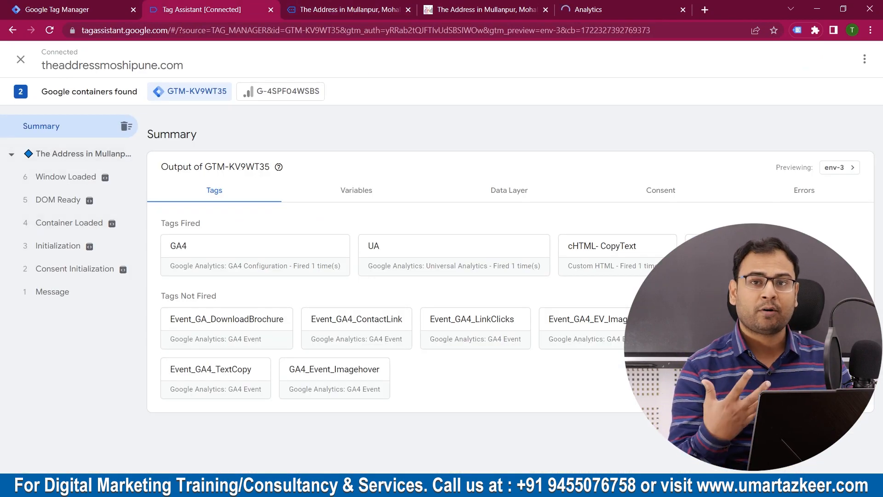
Step: Hover over the building image in the website's overview section, and check which tags fired on gtm.hover in Tag Assistant
key(ctrl+Tab)
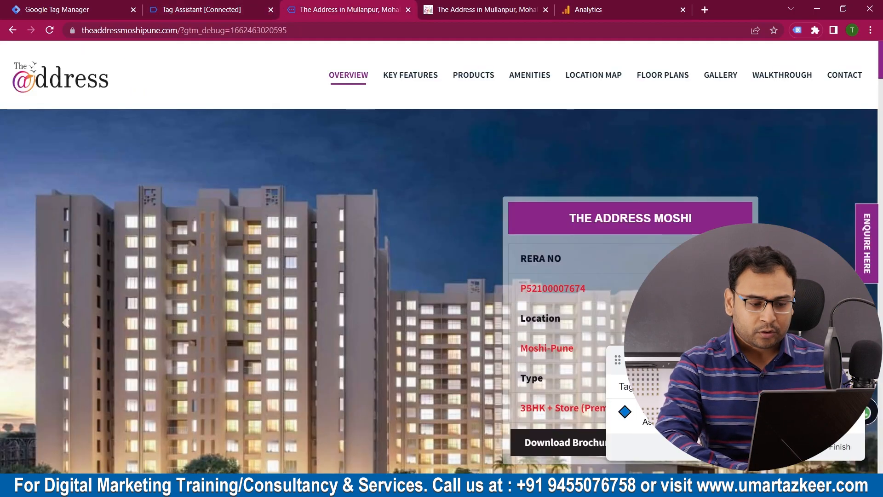
scroll(442, 290, down, 5)
scroll(442, 290, down, 5)
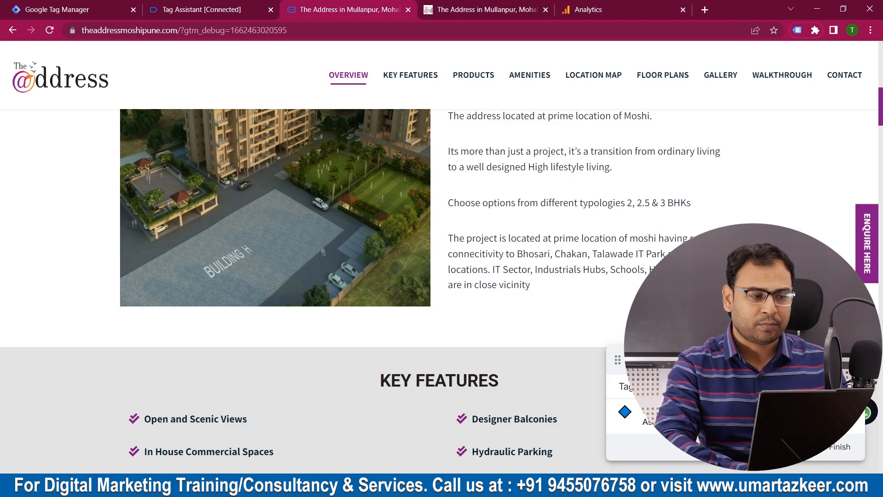
key(ctrl+shift+Tab)
click(55, 177)
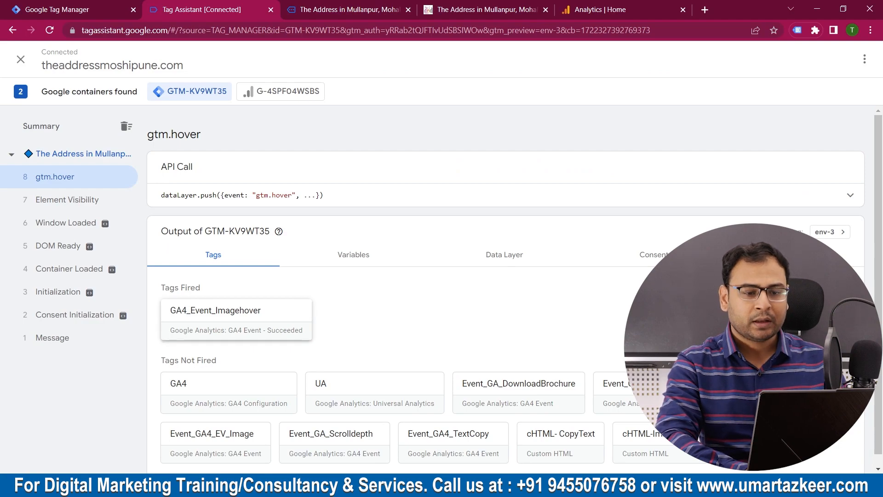
Step: Switch to Google Analytics, open DebugView from the configuration area, and select the ImageHover event in the timeline
click(600, 10)
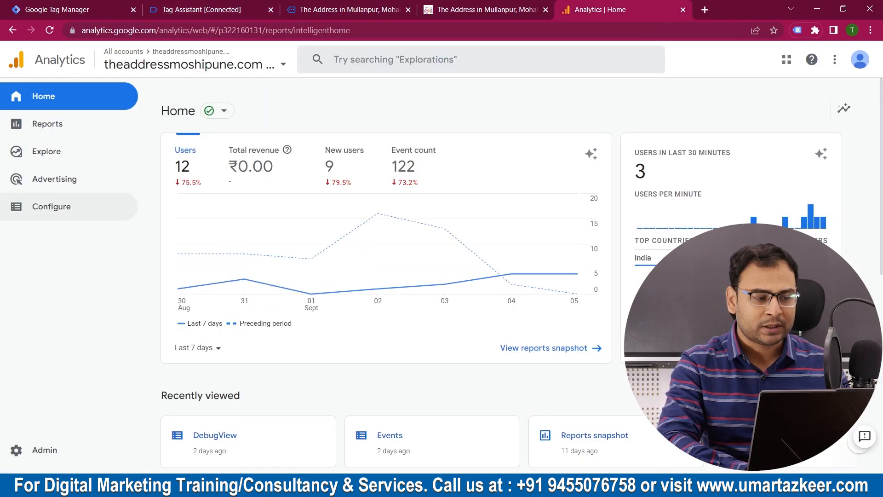
click(52, 207)
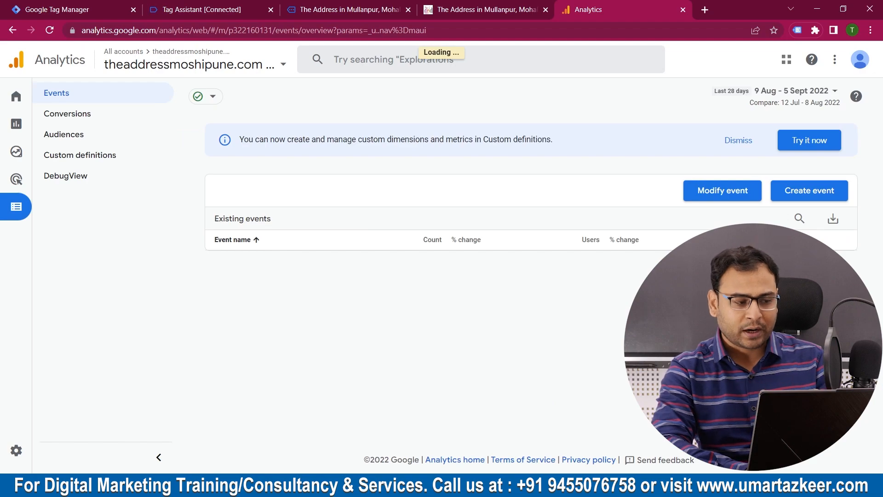
click(69, 175)
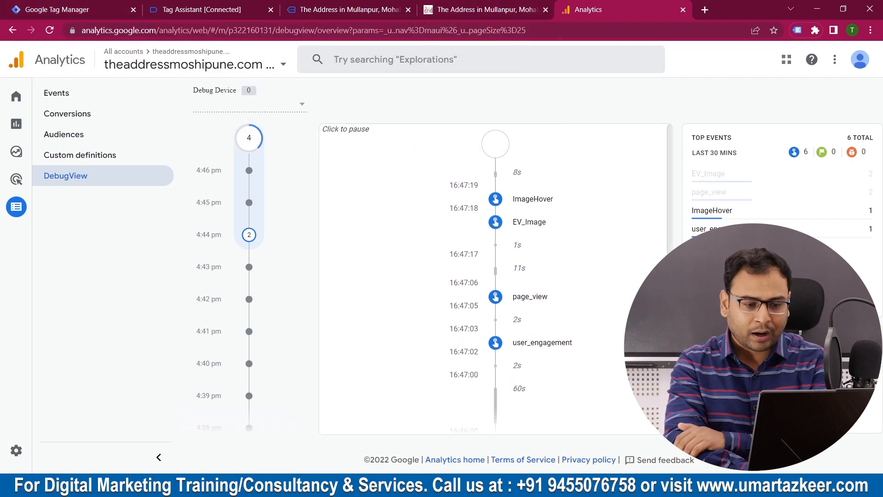
click(533, 199)
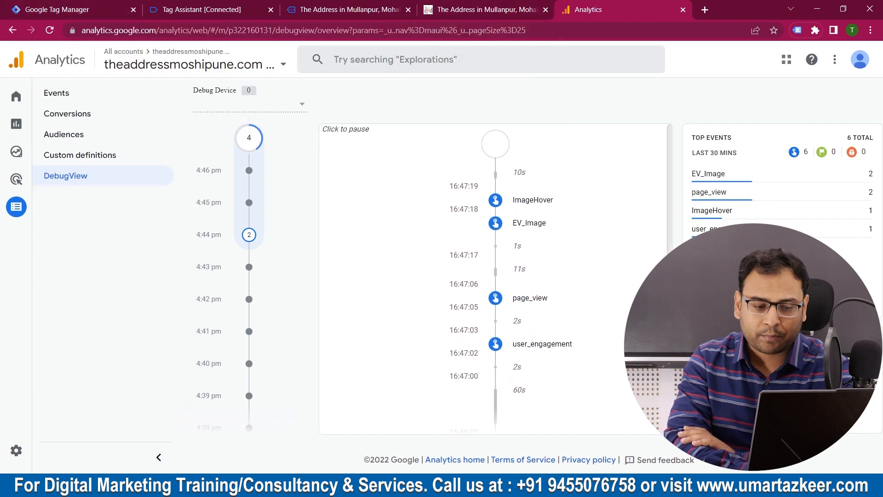